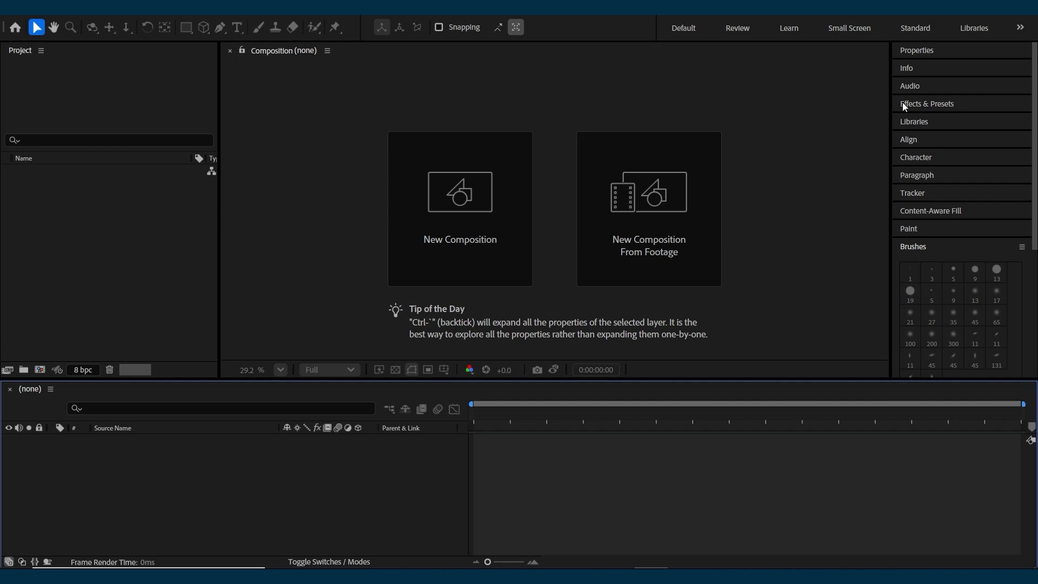
Step: Start a new composition named main with the Social Media Landscape HD preset, 1920x1080 at 30 fps
click(921, 250)
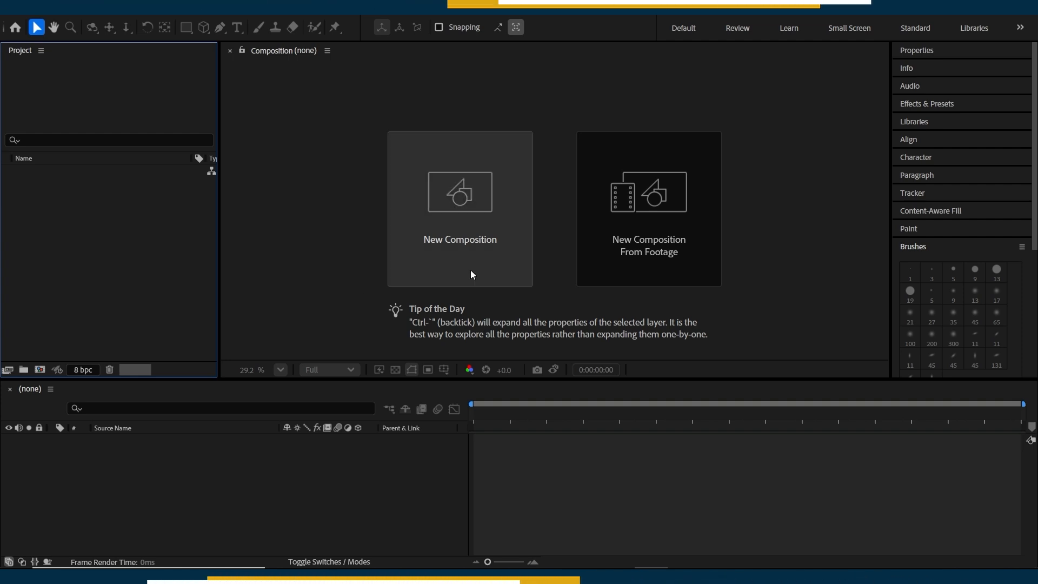
click(41, 370)
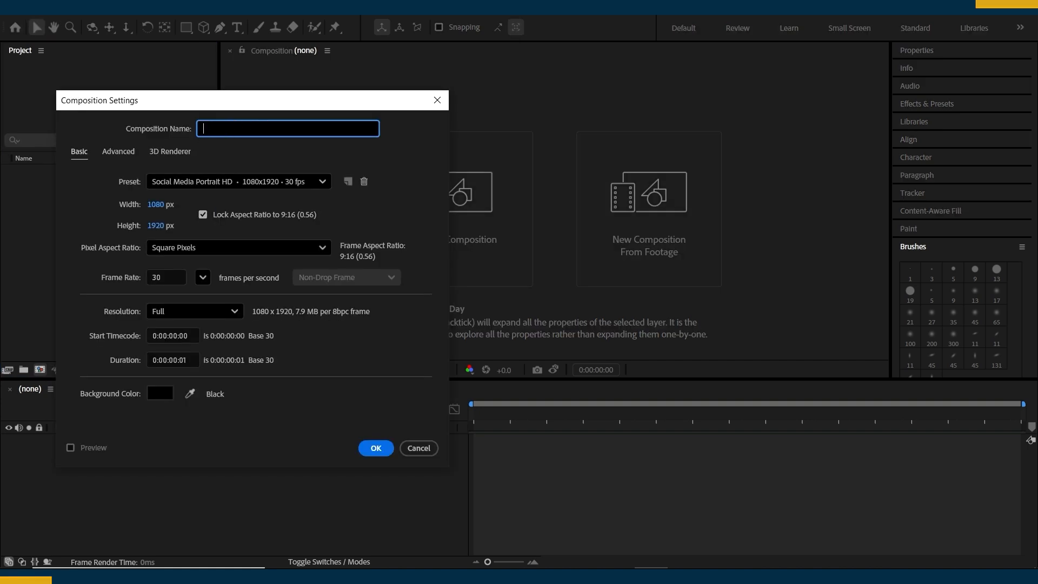
text(main)
click(238, 181)
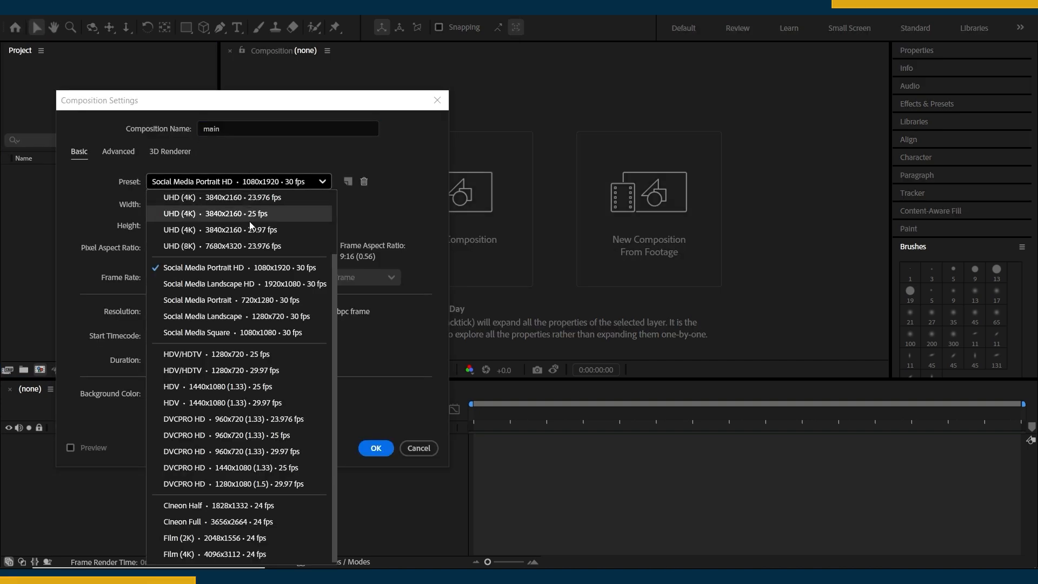
click(300, 283)
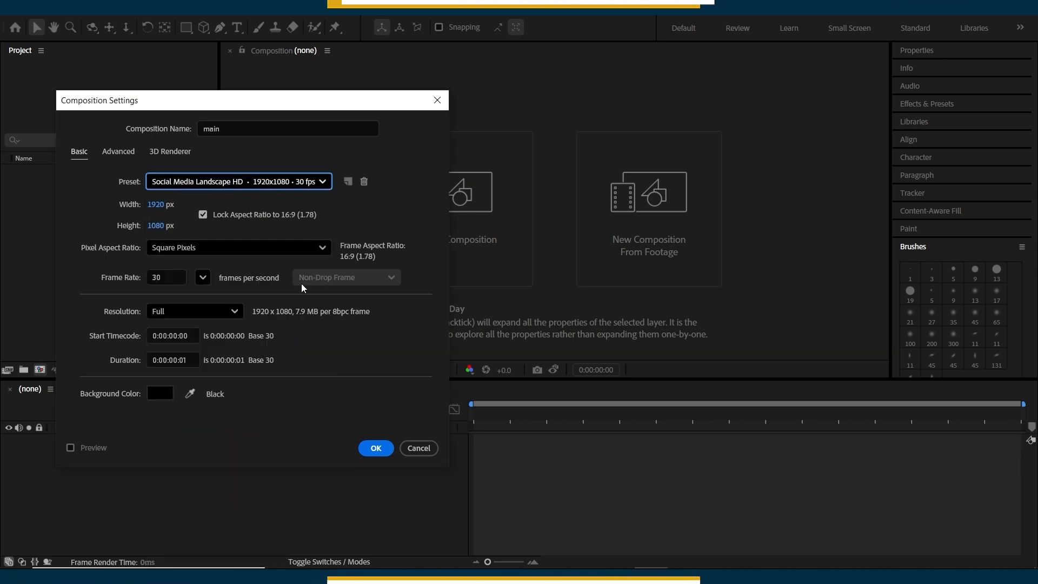
Step: Check the frame rate and resolution options, keeping 30 frames per second and Full resolution
click(202, 277)
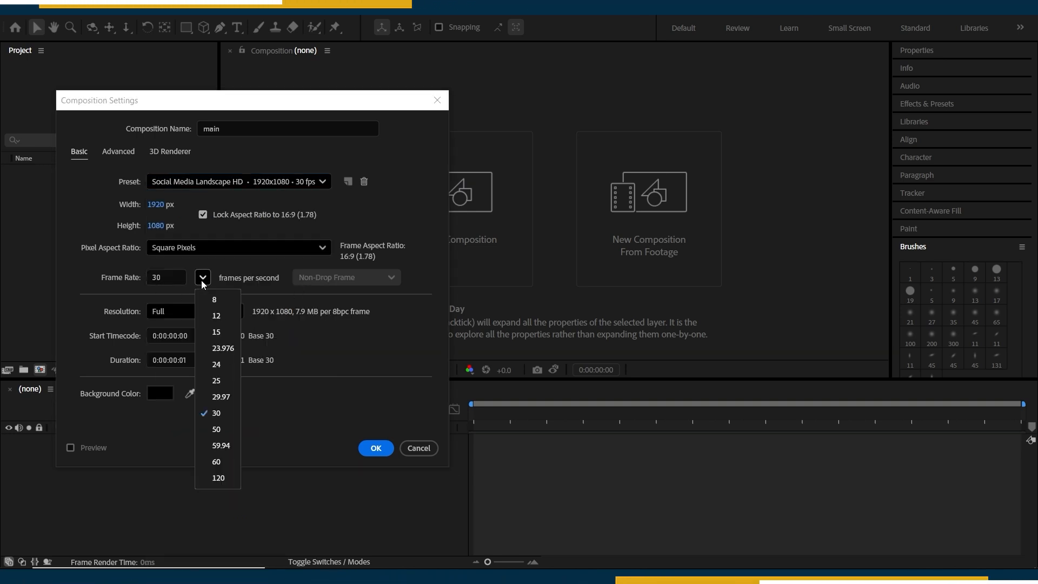
click(215, 414)
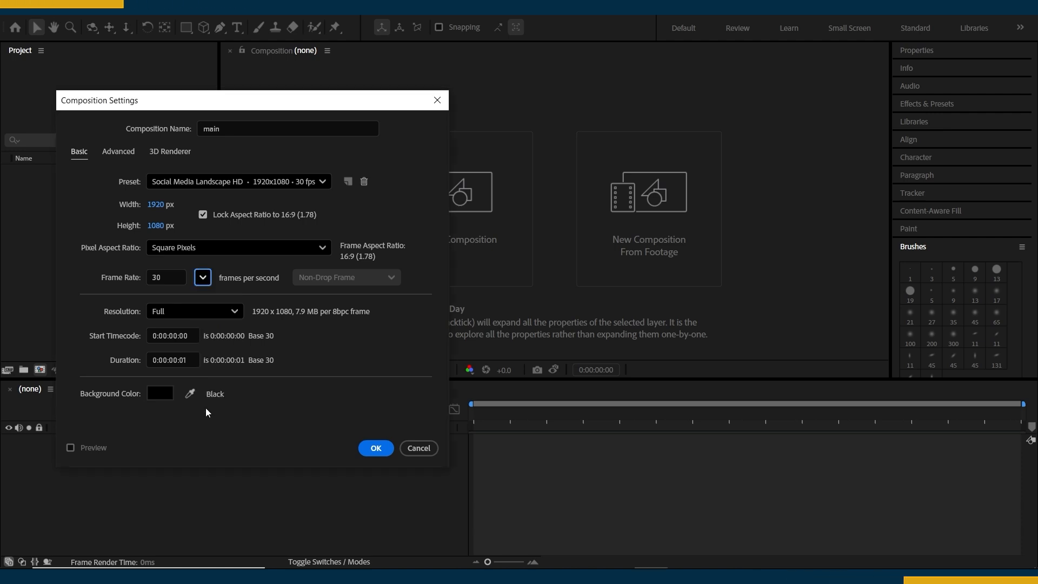
click(232, 312)
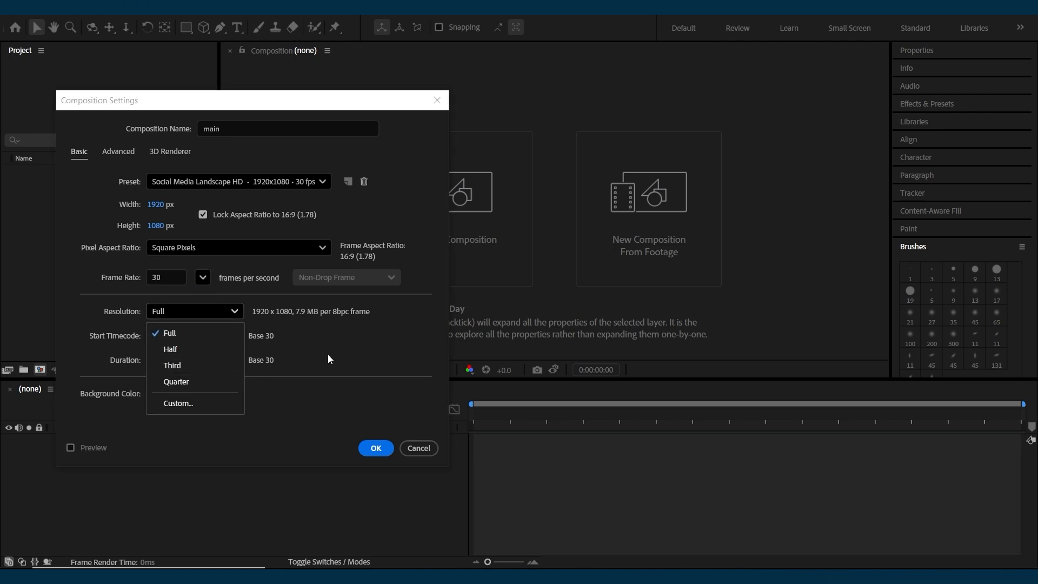
click(225, 316)
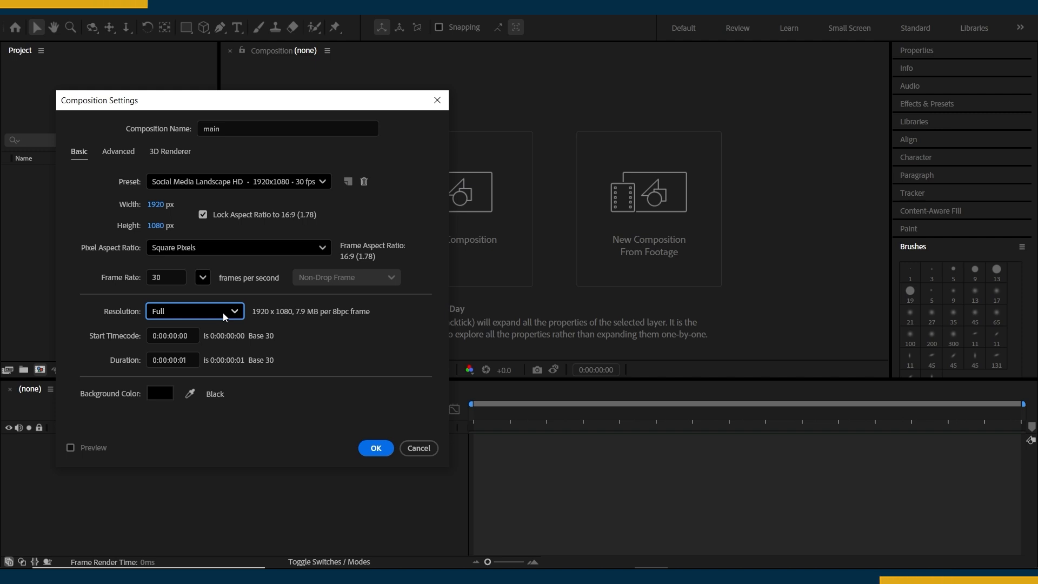
click(233, 310)
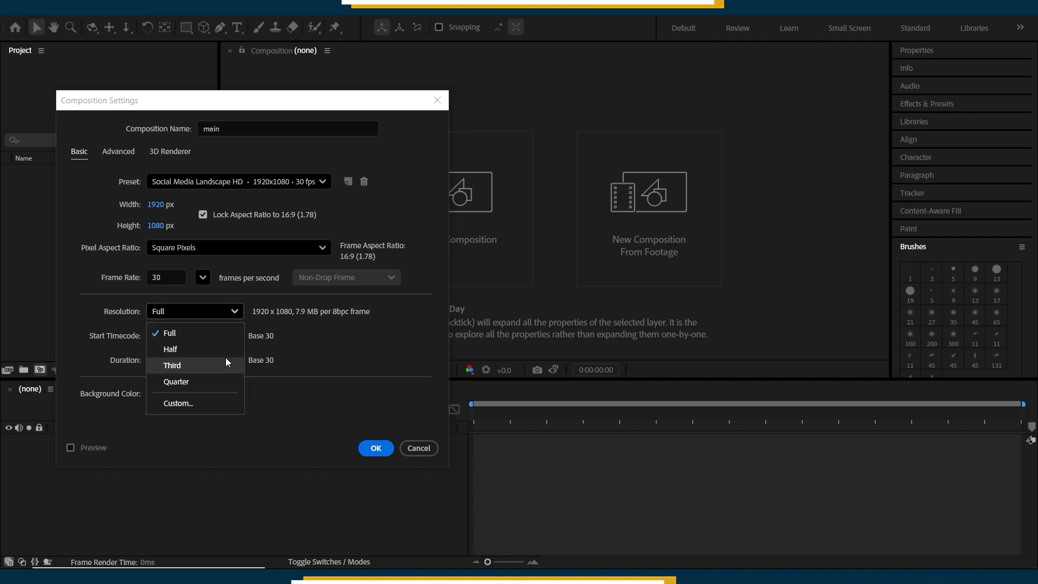
key(Escape)
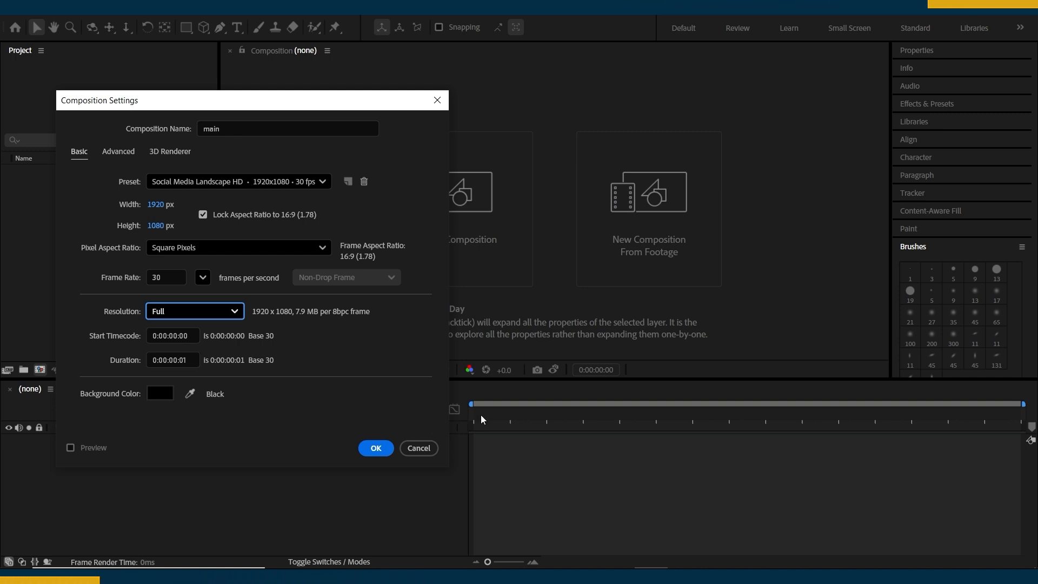
Step: Set the composition's start timecode to 0:00:05:00
click(177, 337)
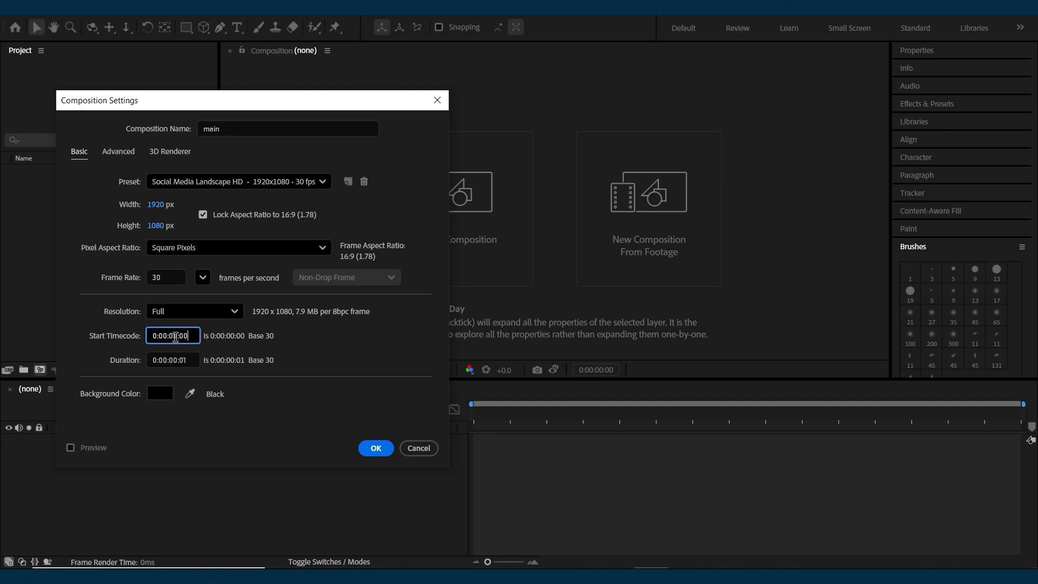
key(BackSpace)
text(5)
click(275, 347)
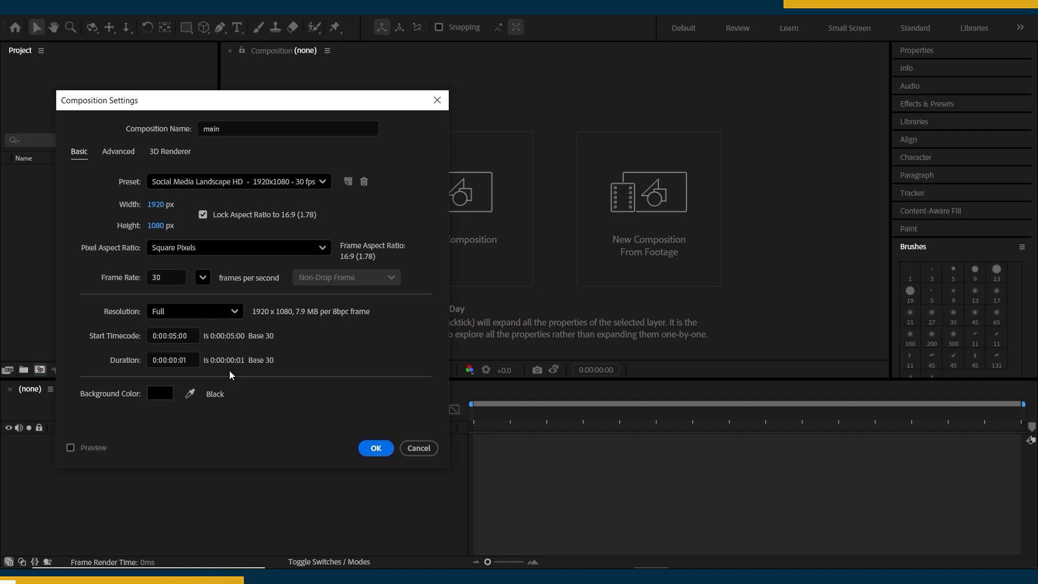
Step: Set the composition's duration to 0:00:30:00
click(178, 359)
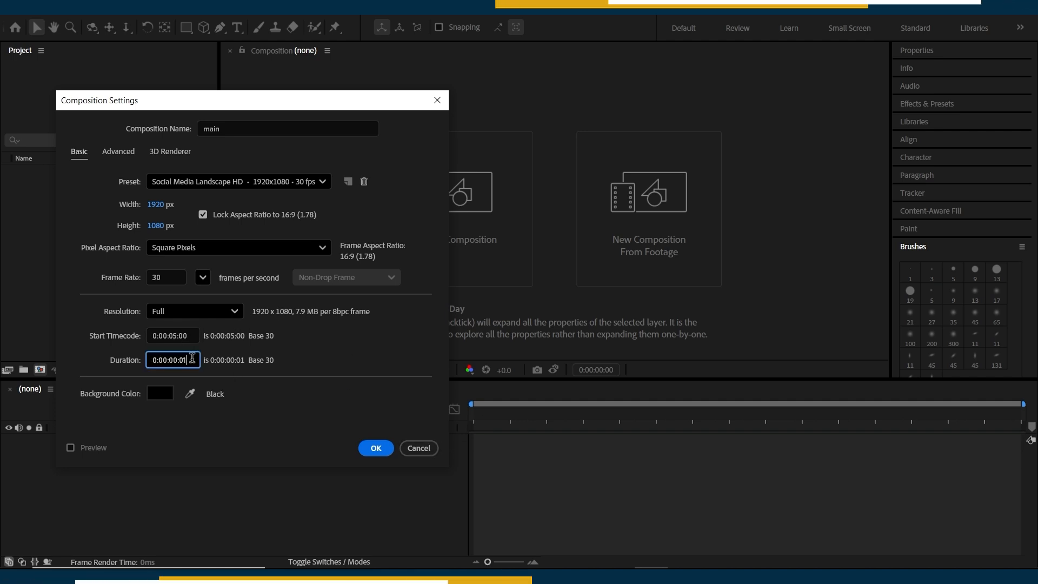
key(BackSpace)
text(0)
key(BackSpace)
key(BackSpace)
key(BackSpace)
key(BackSpace)
key(BackSpace)
text(30:00)
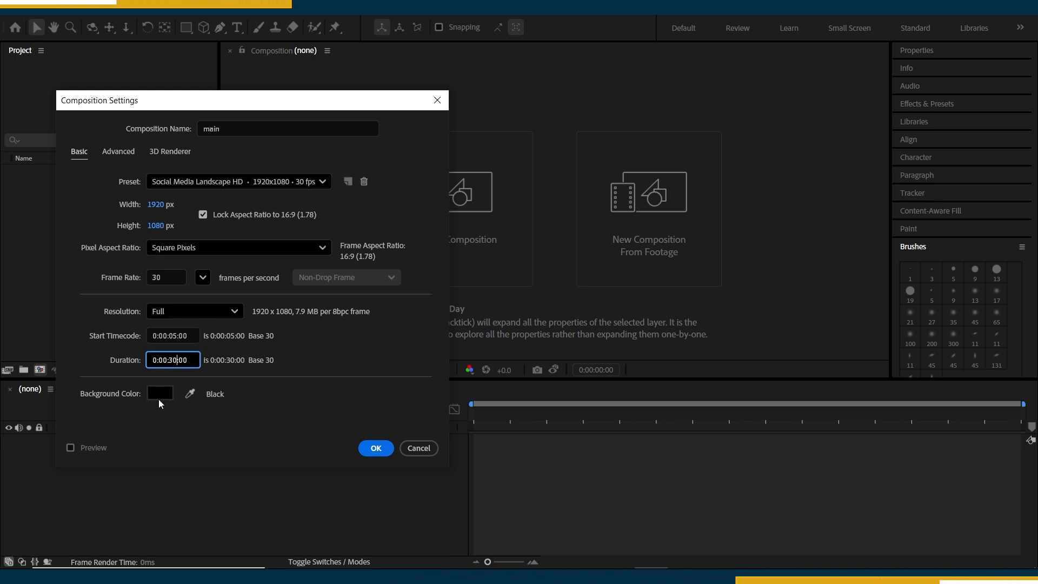
Step: Set the background color to medium green 6FC780 and create the composition
click(160, 398)
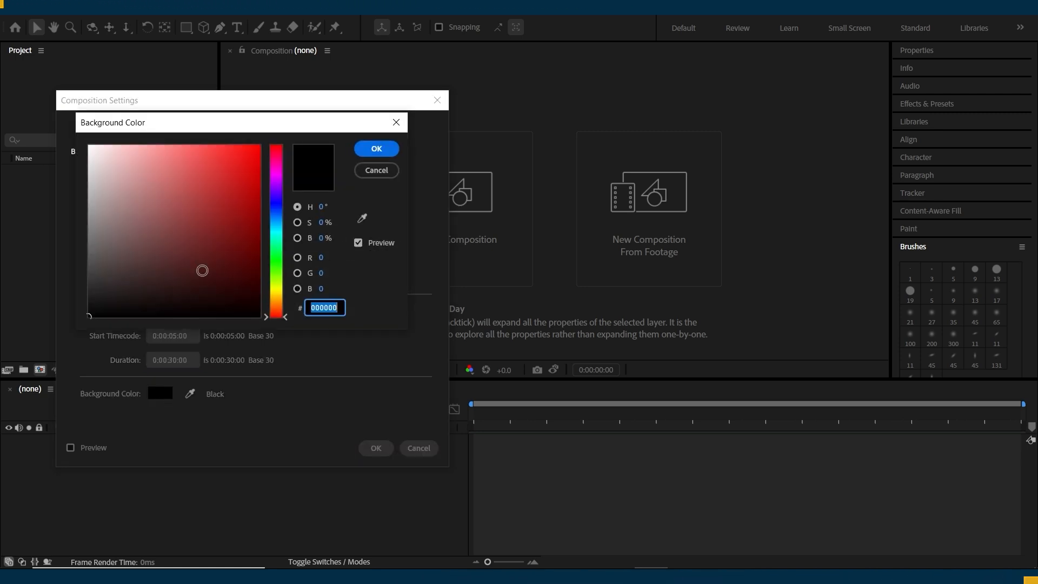
drag(214, 187, 226, 144)
drag(277, 178, 267, 259)
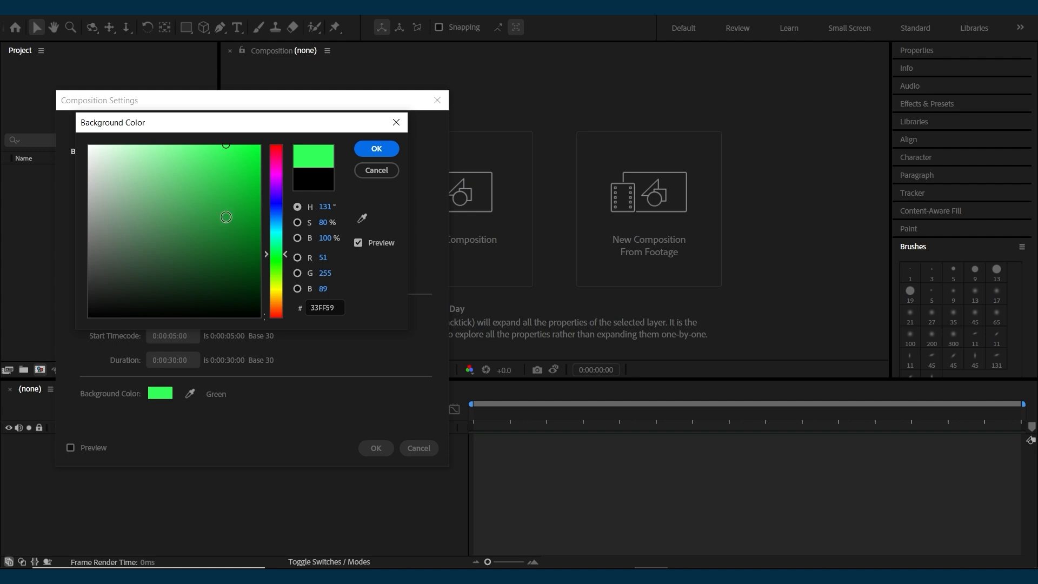
drag(205, 170, 163, 181)
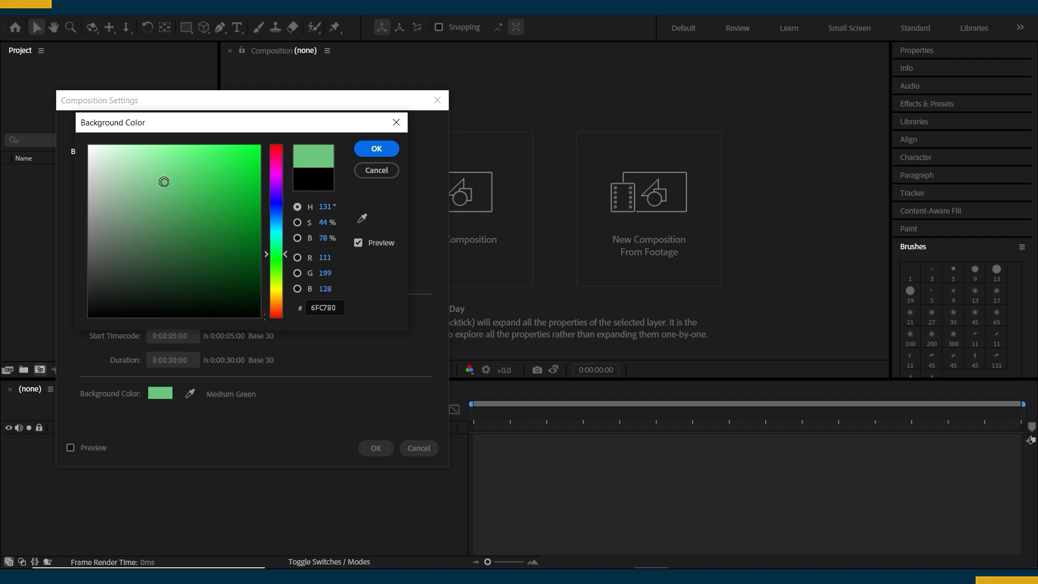
click(376, 148)
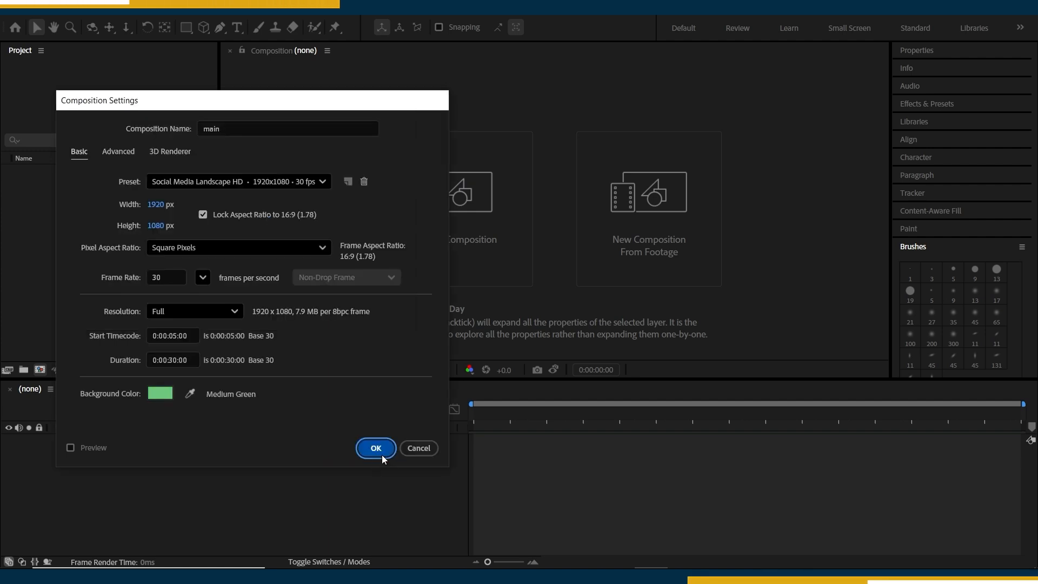
click(378, 450)
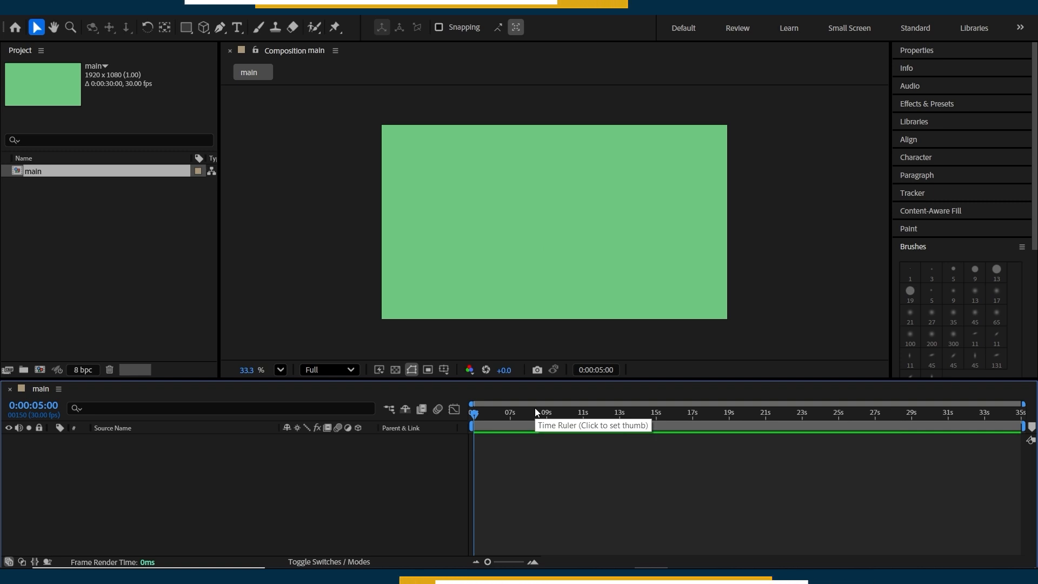
Step: Scrub through the main composition's timeline to its end and return the playhead to the start
click(527, 244)
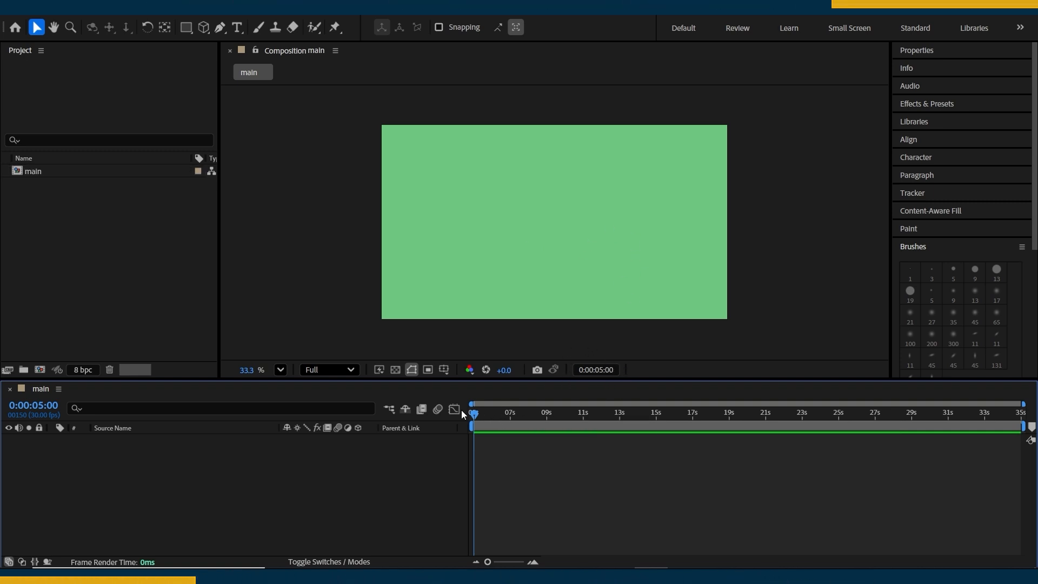
click(594, 413)
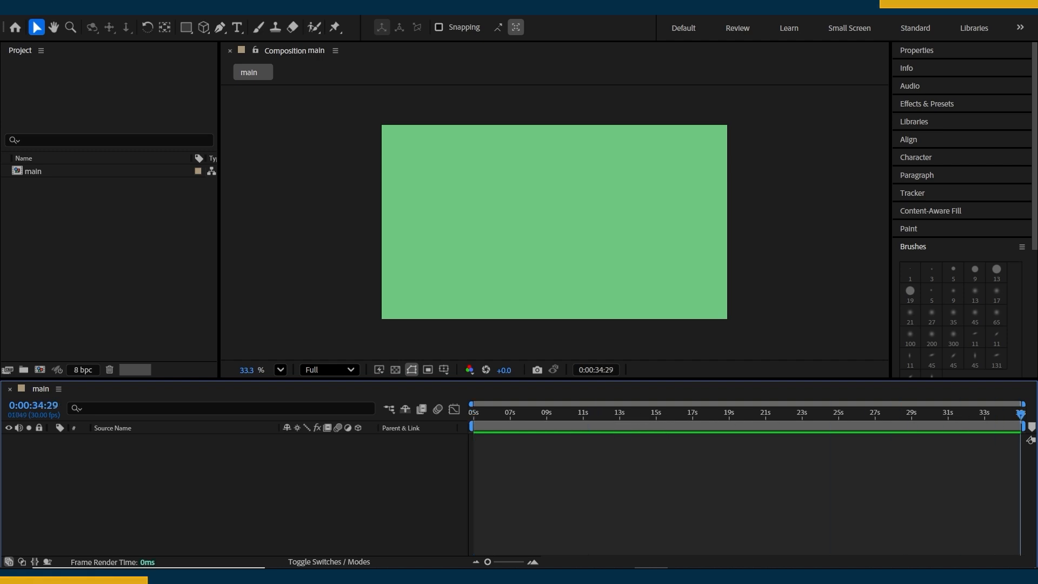
key(Home)
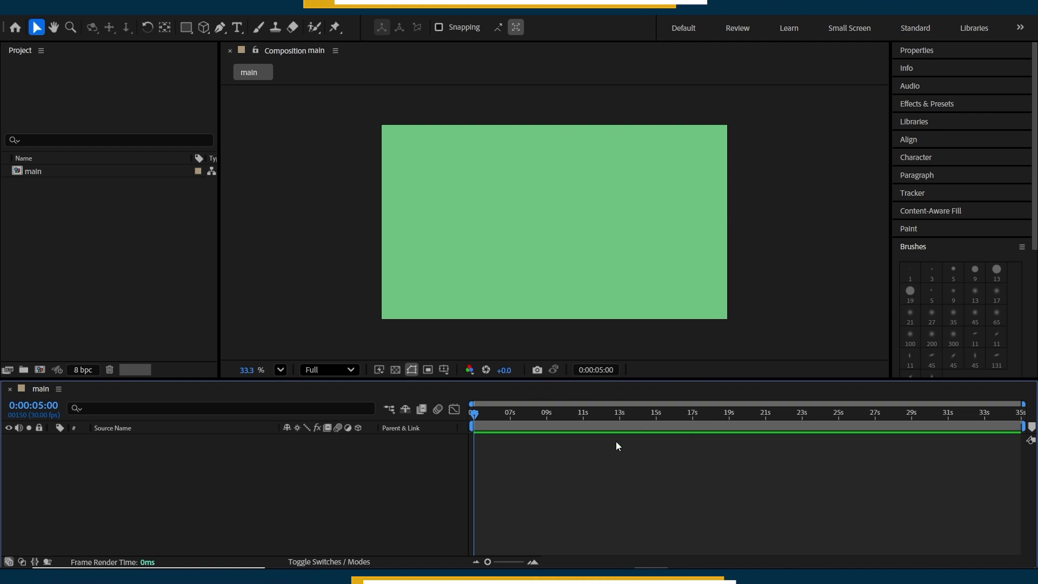
Step: Change the main composition's start timecode to 0 and scrub the playhead to the end of the timeline
key(ctrl+k)
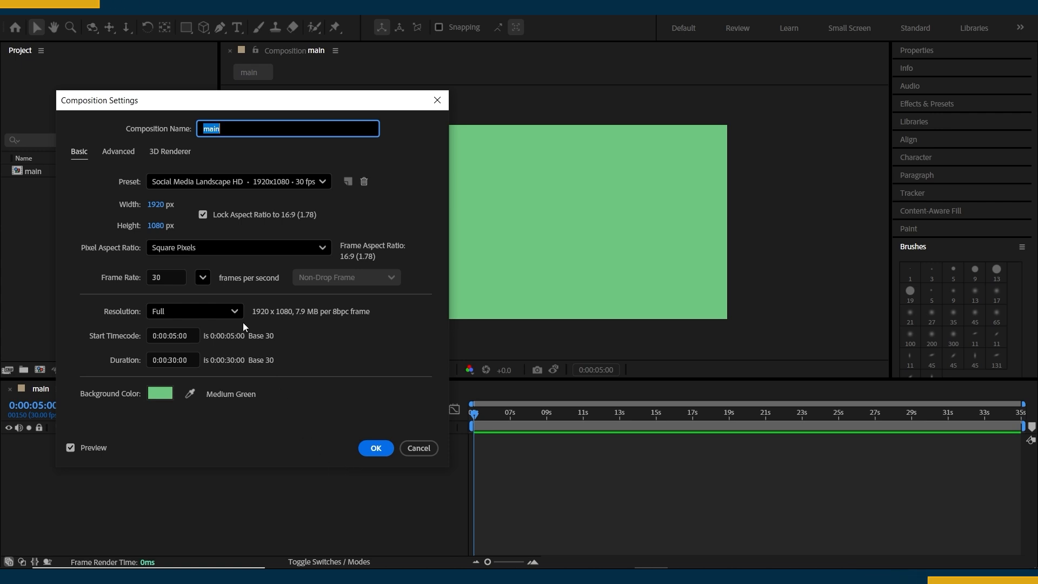
click(188, 336)
text(0)
key(Return)
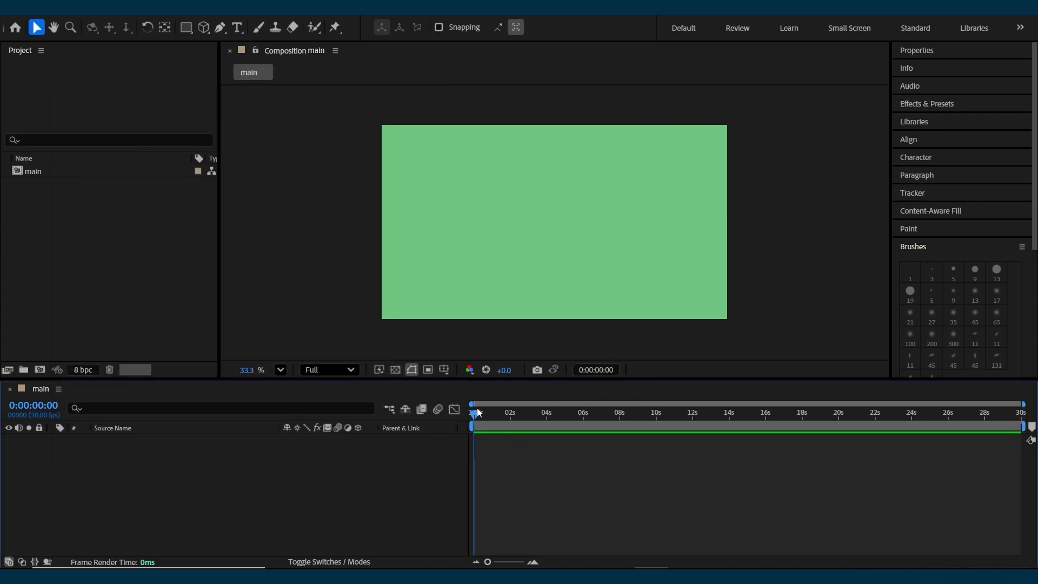
drag(474, 414, 928, 415)
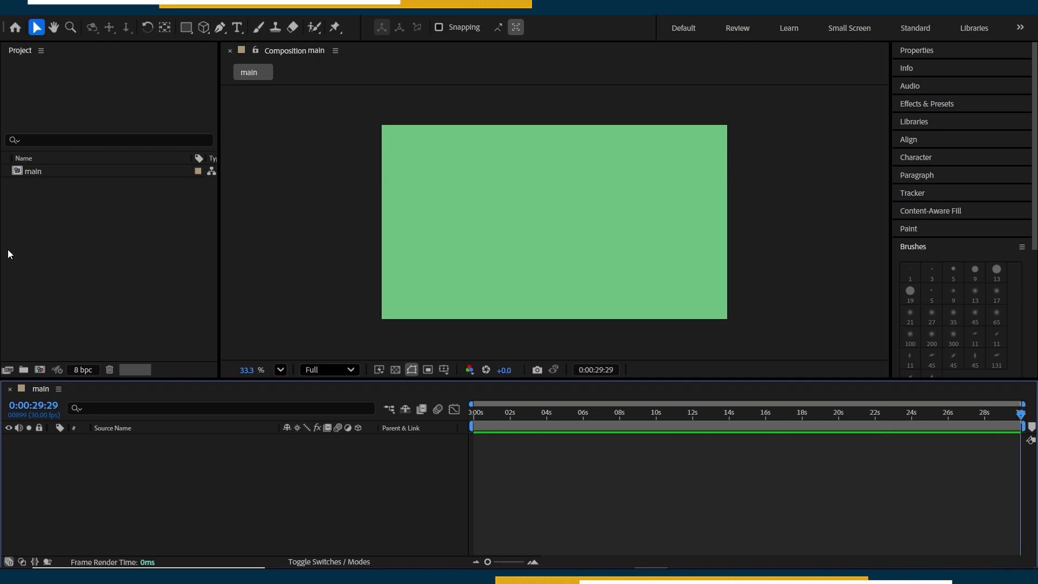
Step: Import the image file mollyroselee-winter-8283735_1920 from the images folder into the project
right_click(57, 223)
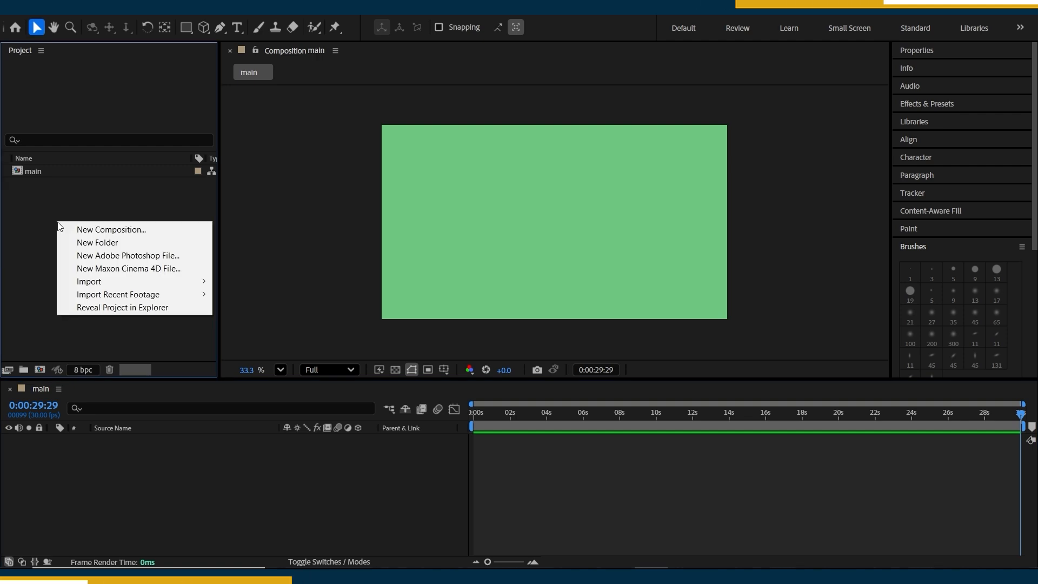
mouse_move(205, 292)
click(301, 282)
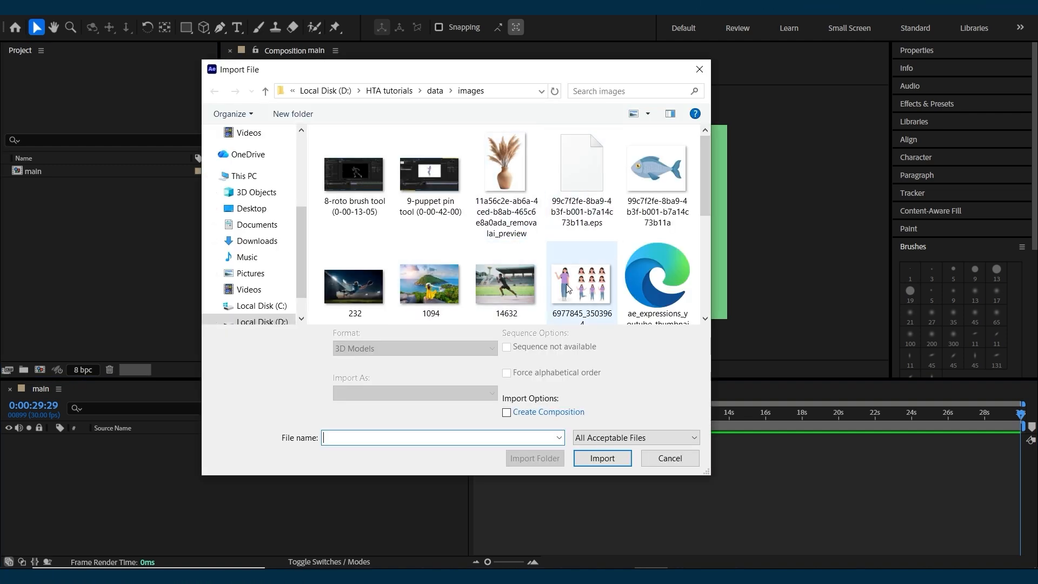
scroll(566, 283, down, 5)
click(640, 211)
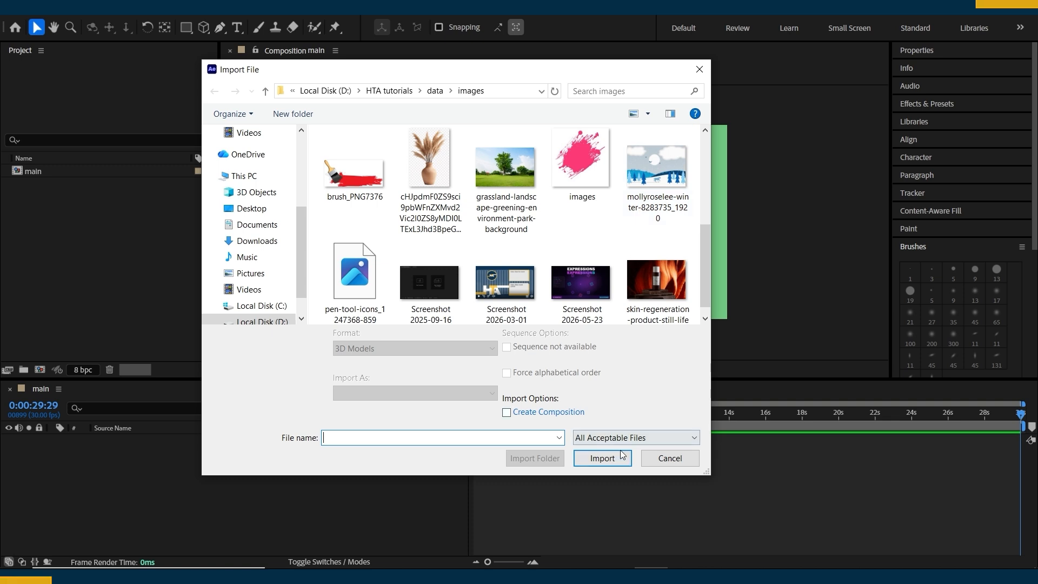
click(621, 457)
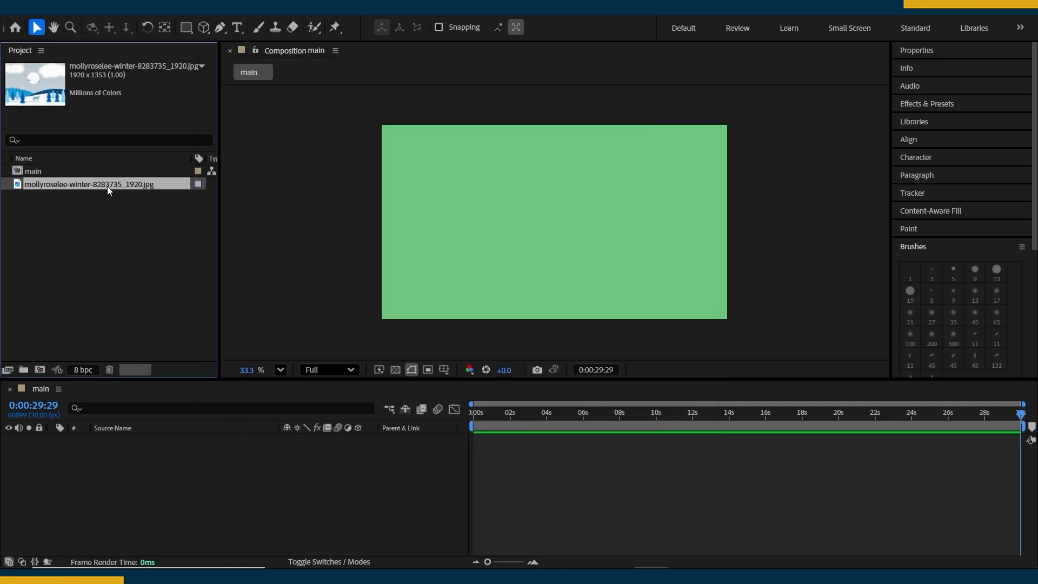
Step: Add the imported winter image to the main composition as a timeline layer
drag(107, 186, 549, 216)
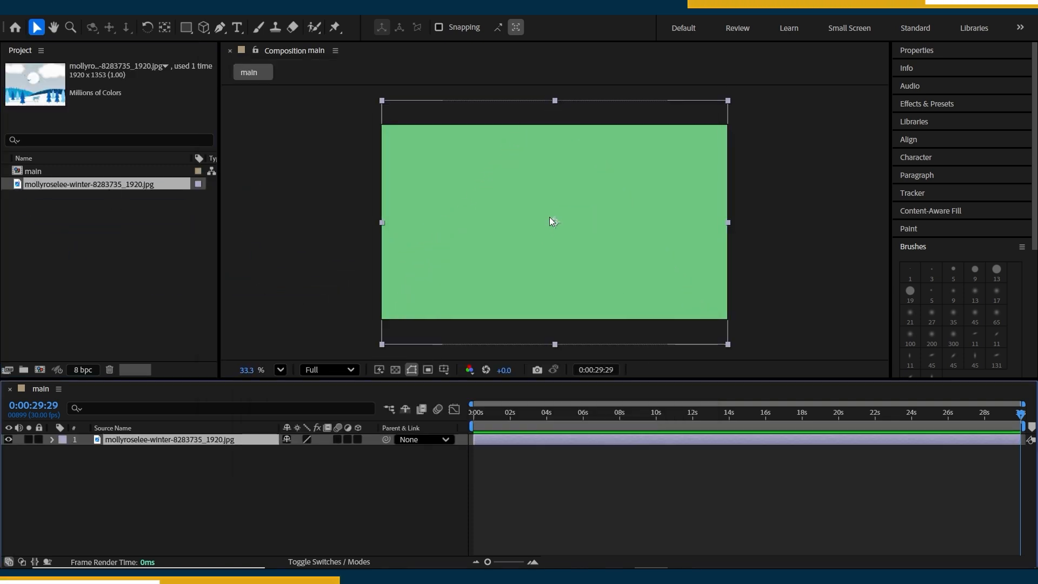
key(ctrl+z)
drag(76, 180, 129, 467)
click(140, 214)
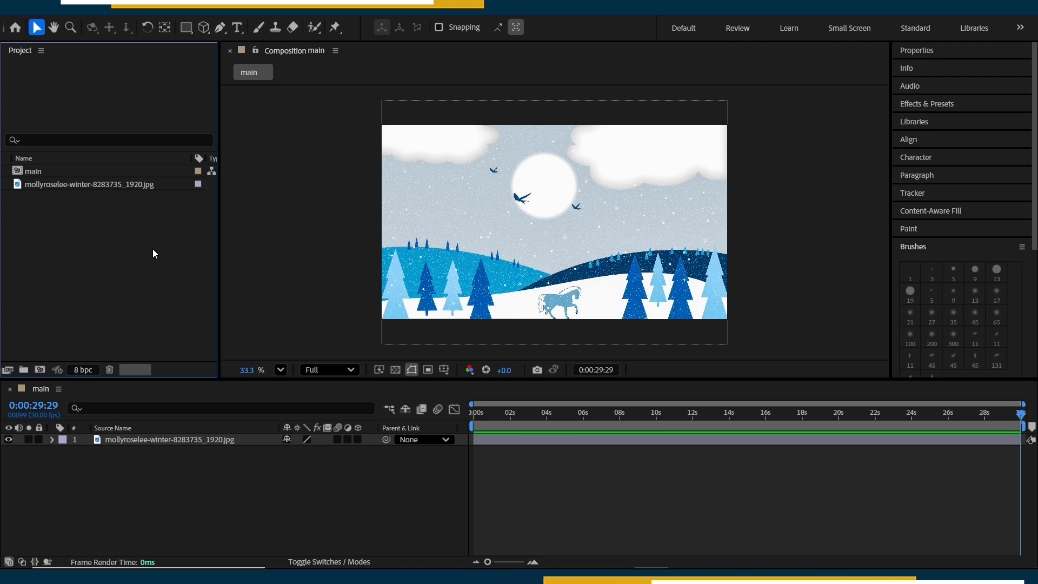
click(202, 441)
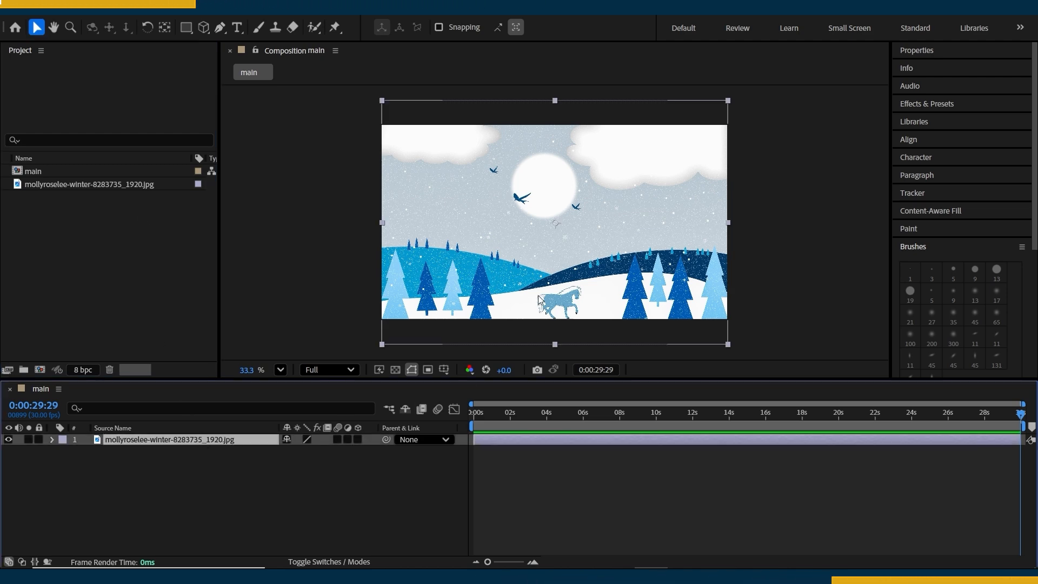
click(303, 479)
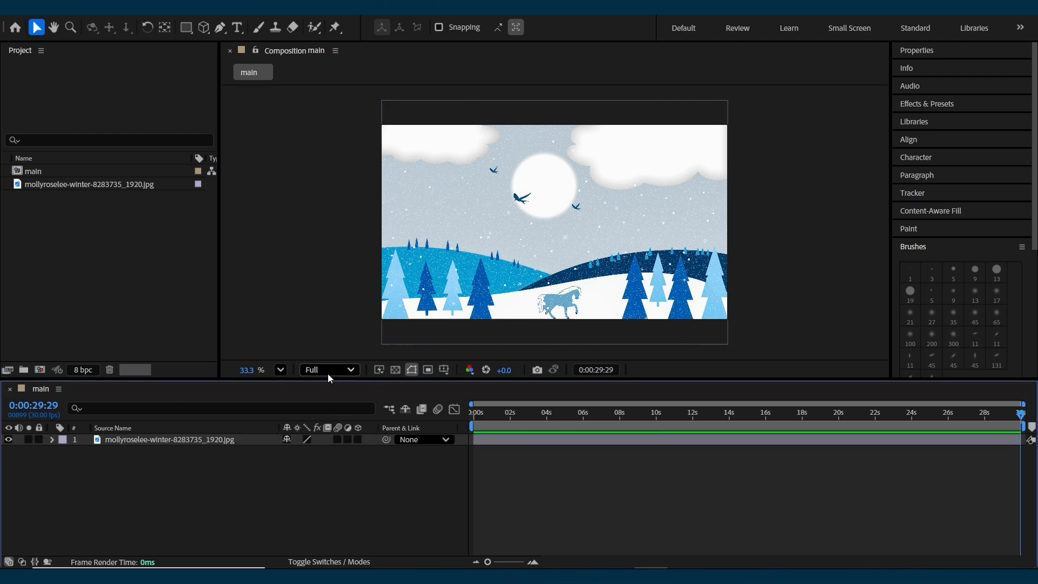
Step: Set the composition viewer's preview resolution to Quarter and return the playhead to the start of the timeline
click(328, 374)
click(336, 449)
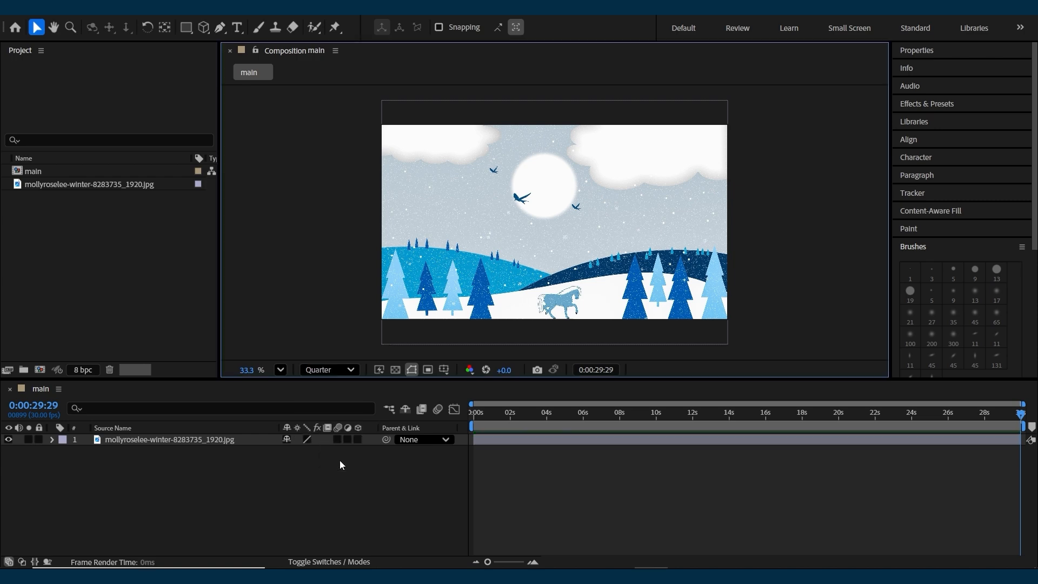
key(Home)
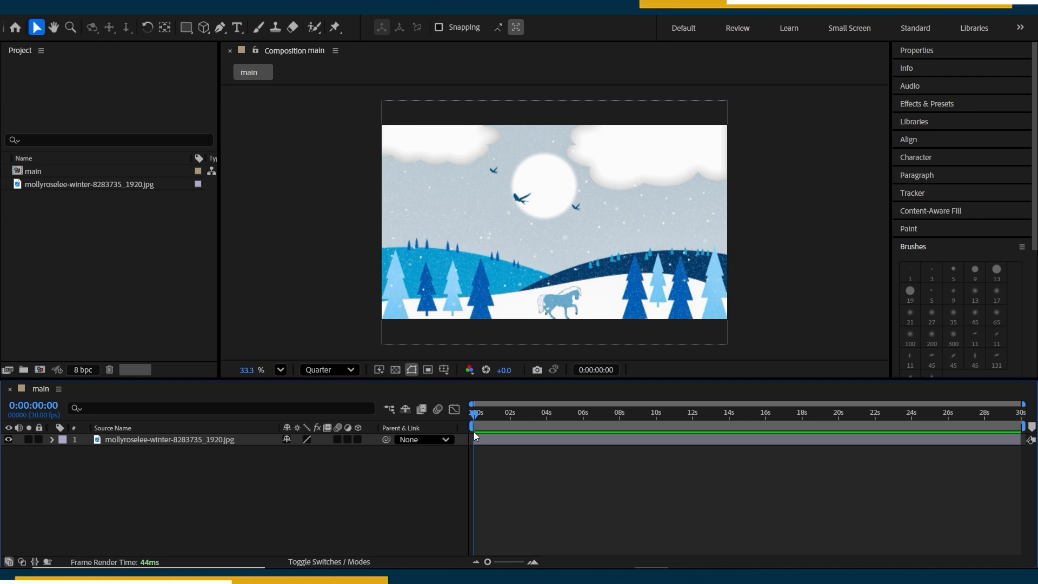
Step: Toggle the viewer's transparency grid on and off with the winter image layer hidden to compare the backgrounds
click(379, 369)
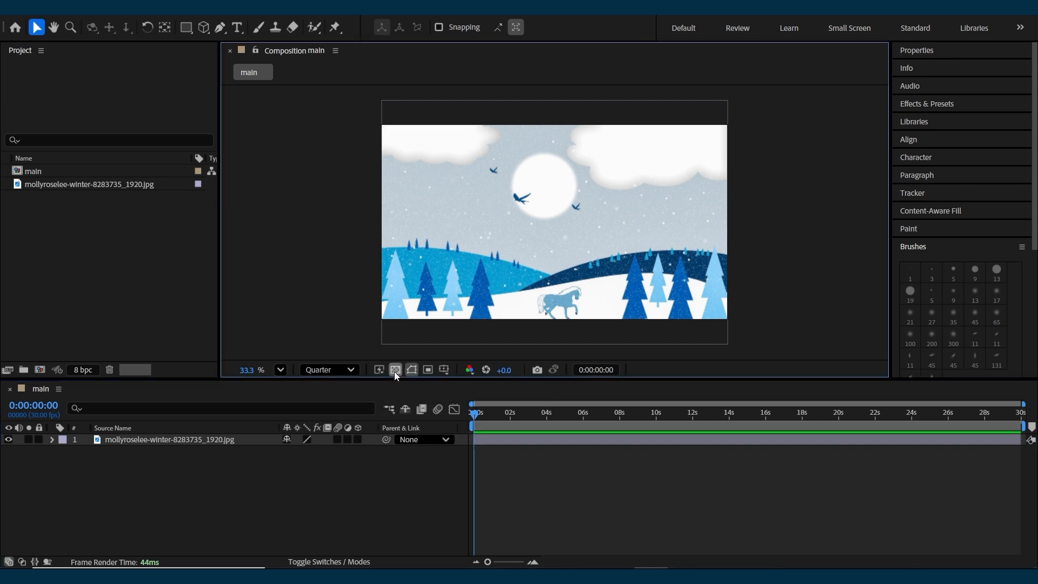
click(502, 442)
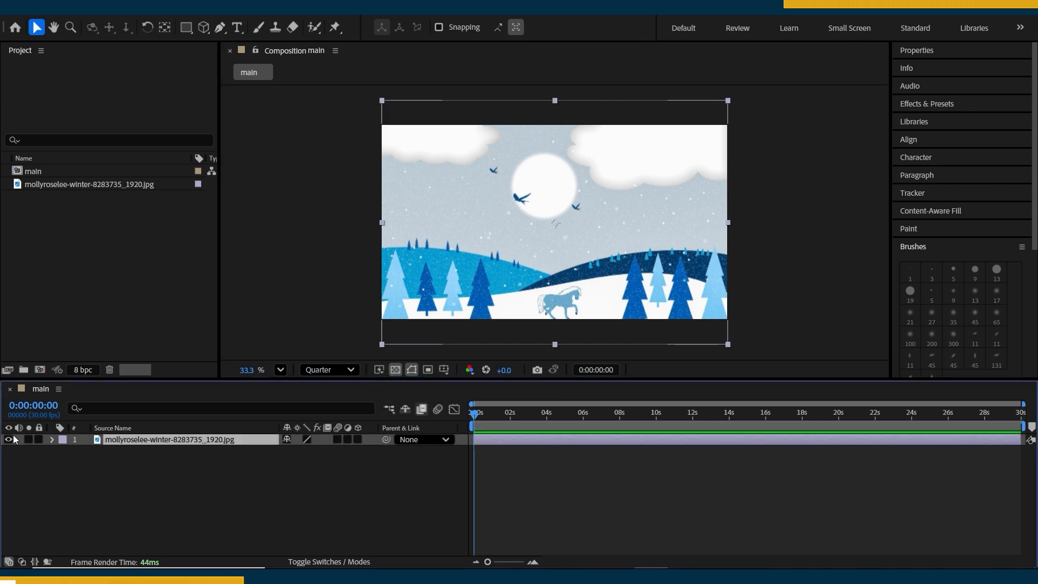
click(8, 439)
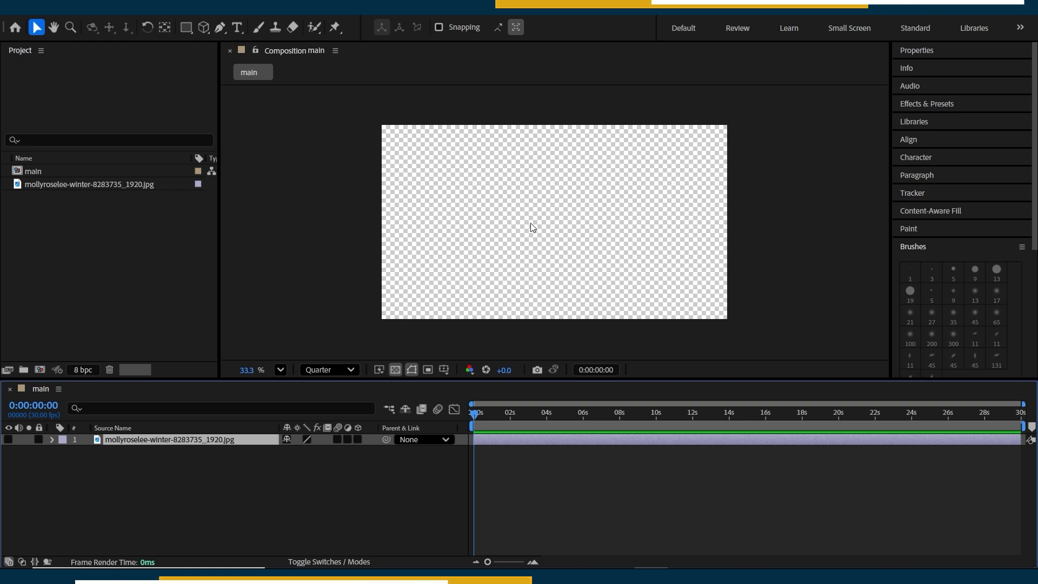
click(397, 367)
click(396, 369)
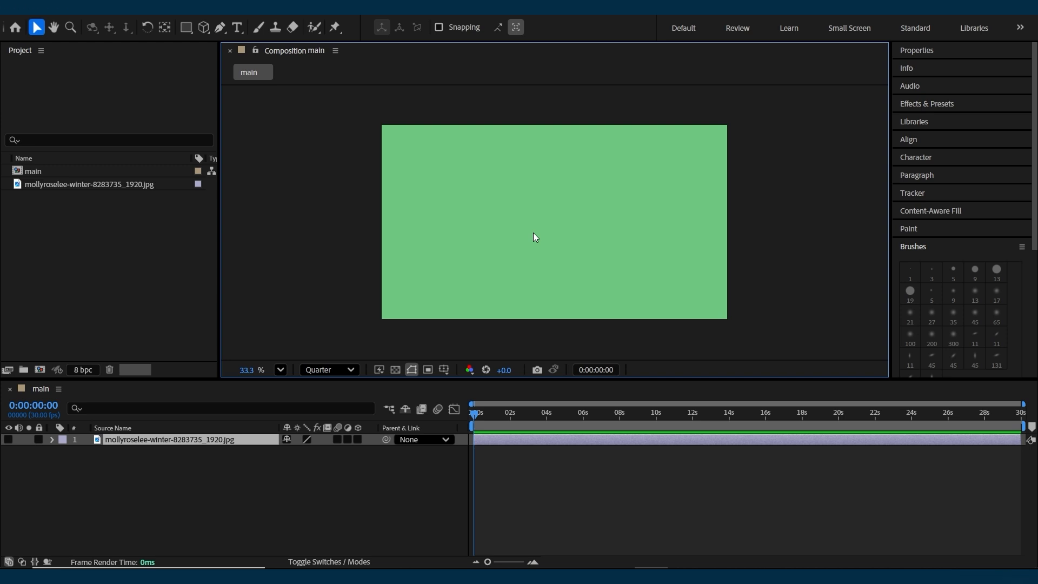
click(550, 466)
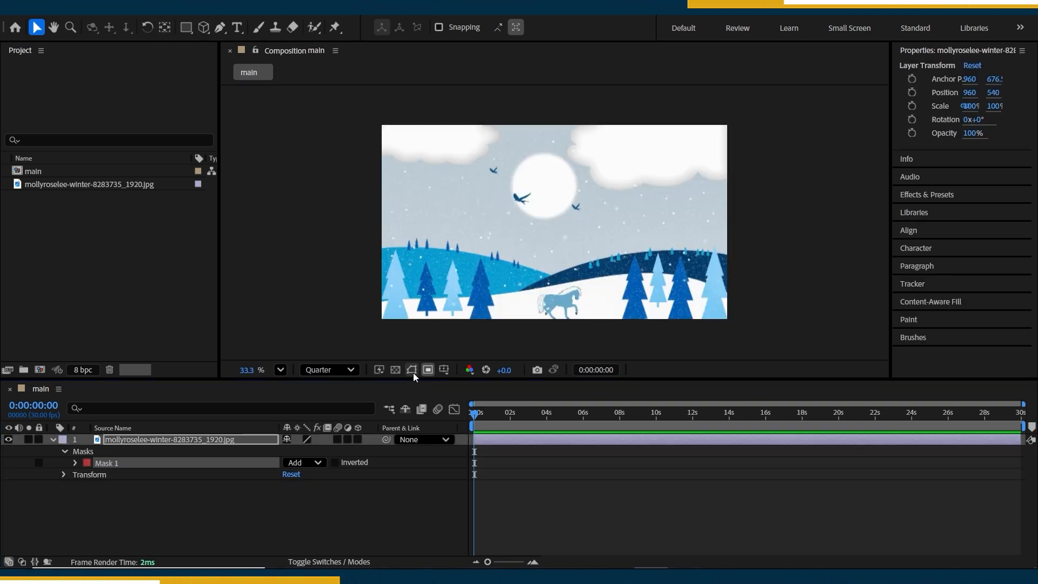
Step: Toggle mask and shape path visibility in the viewer for the mask on the winter layer
click(413, 372)
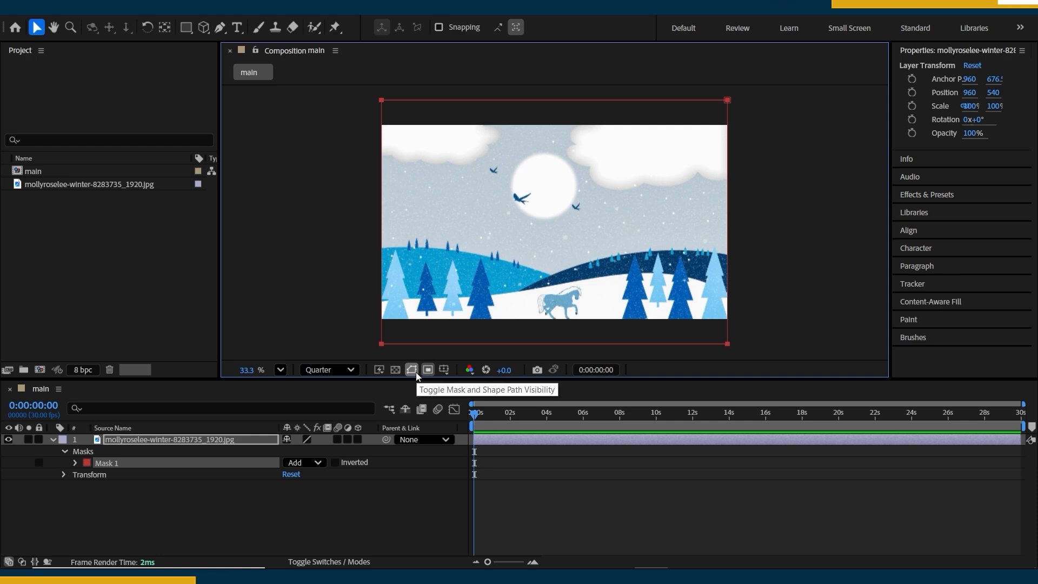
click(415, 372)
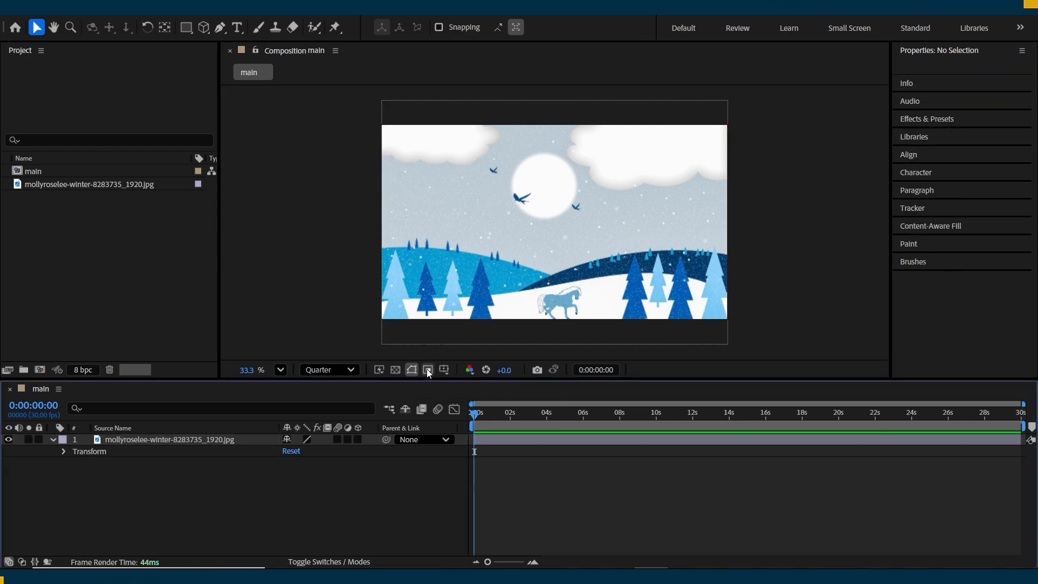
Step: Crop the main composition to a region of interest drawn around the moon and undo the crop
click(427, 369)
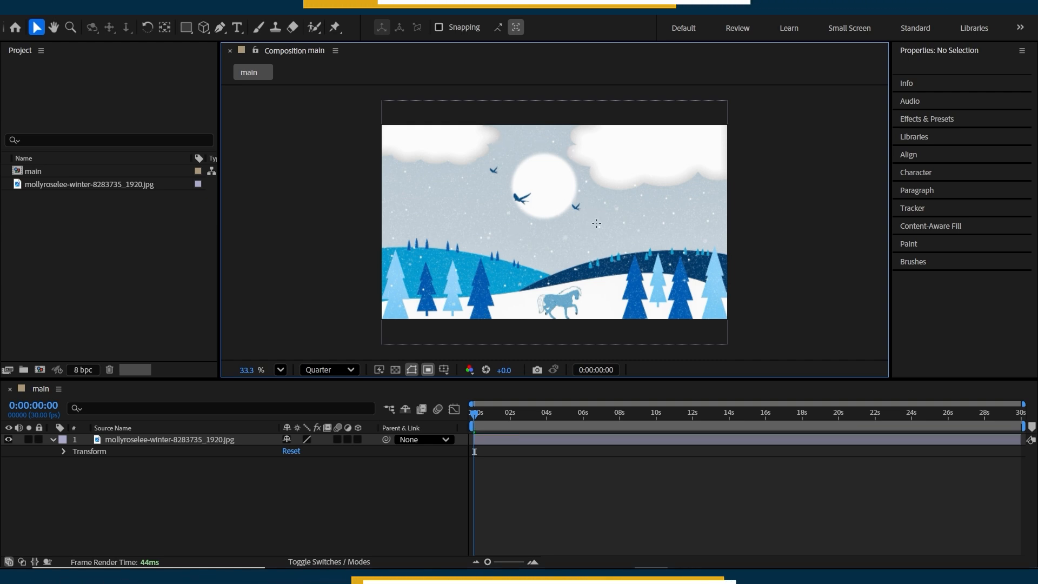
drag(493, 142, 600, 226)
click(66, 7)
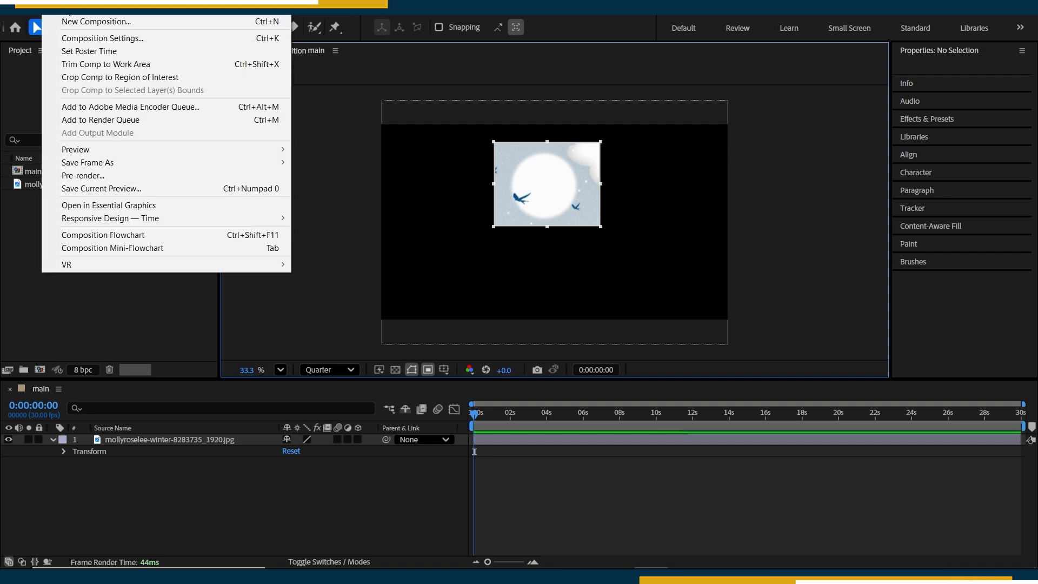
click(133, 79)
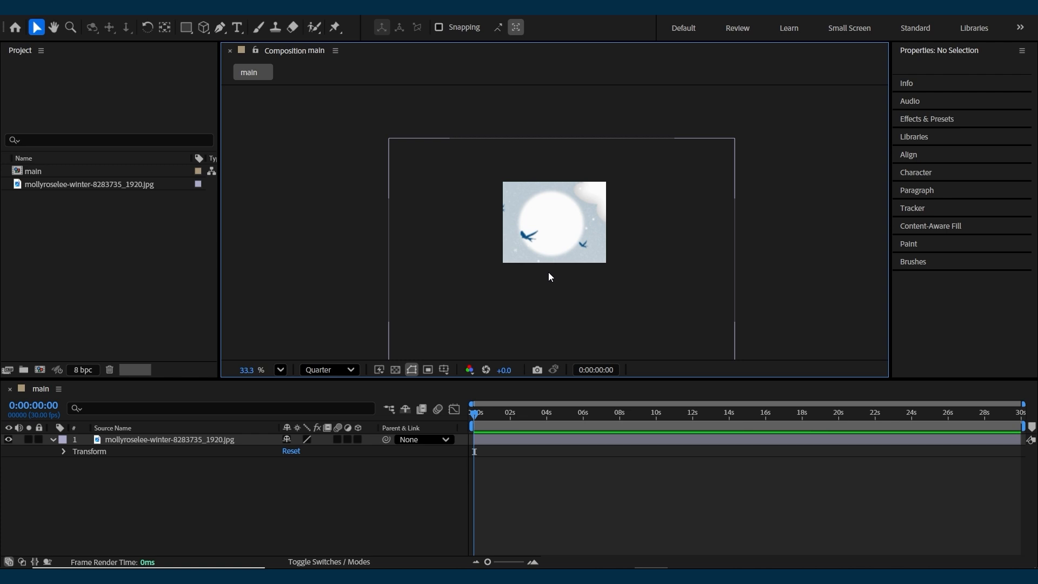
key(ctrl+z)
Step: Show the Title/Action Safe and Proportional Grid overlays in the composition viewer
click(444, 369)
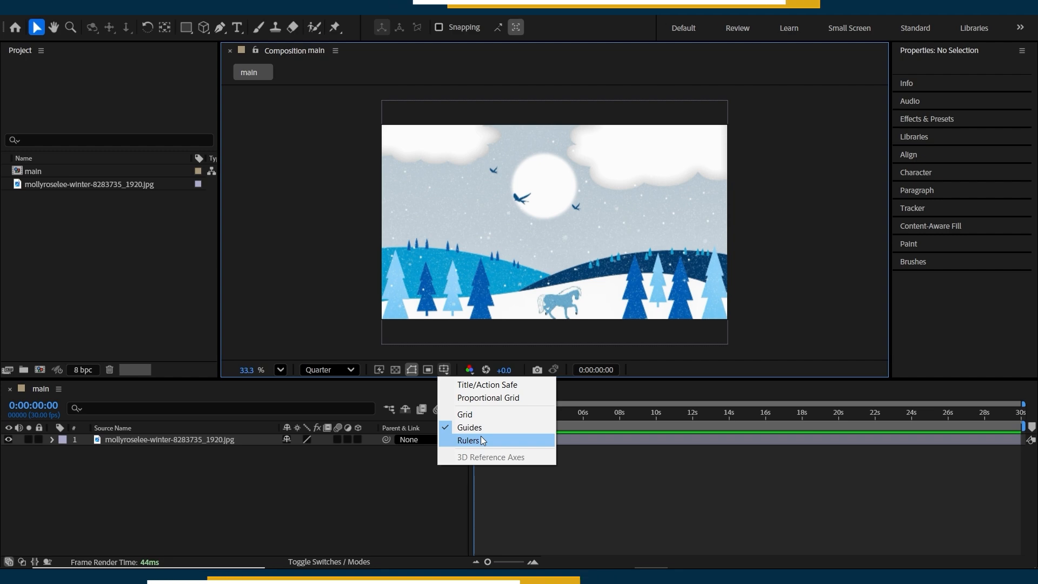
click(494, 384)
click(444, 369)
click(486, 398)
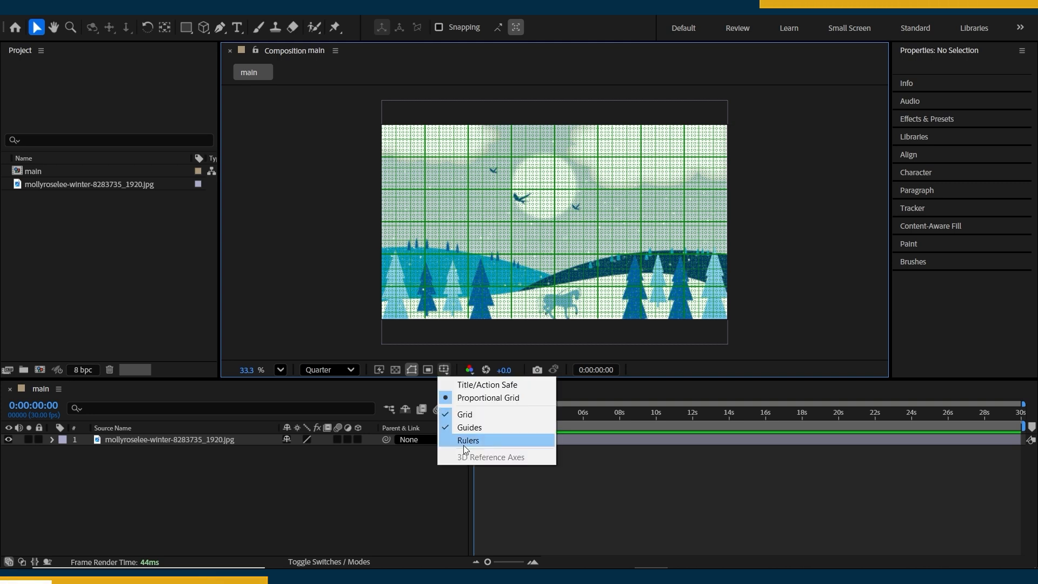
Step: Show the rulers in place of the grid and move the vertical guide to about 1000 px
click(464, 444)
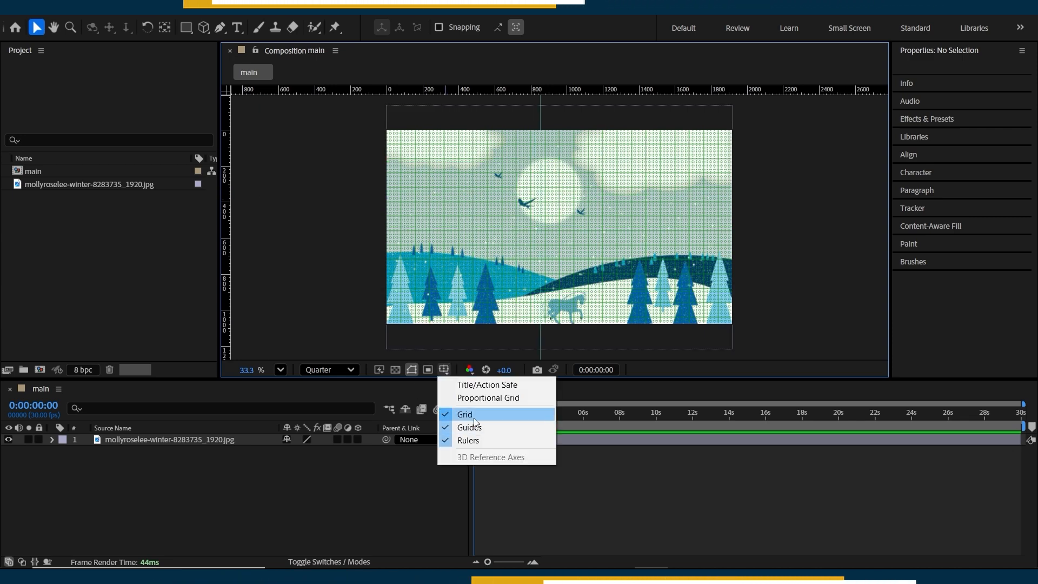
click(474, 419)
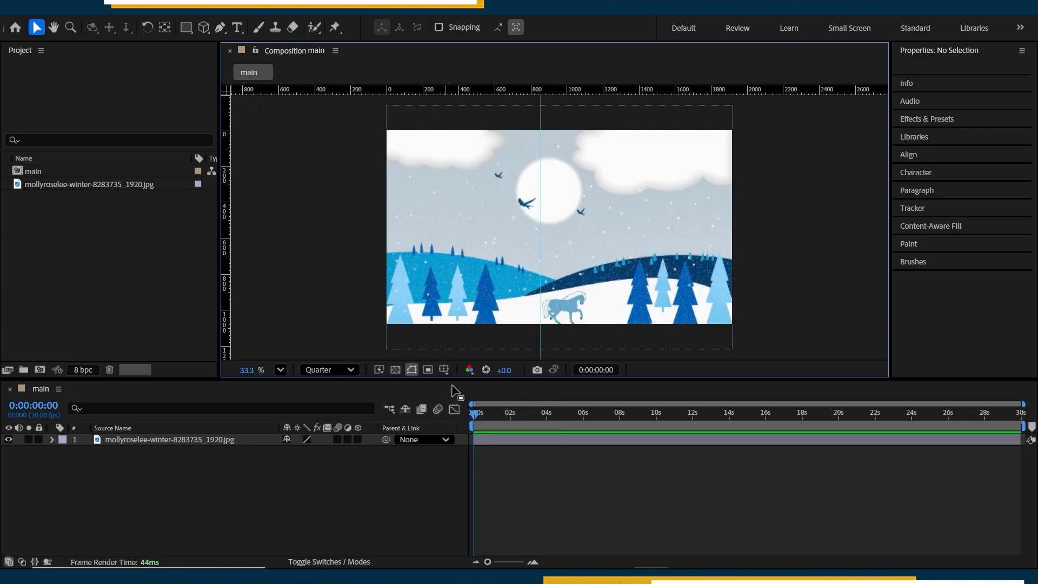
drag(540, 277, 570, 284)
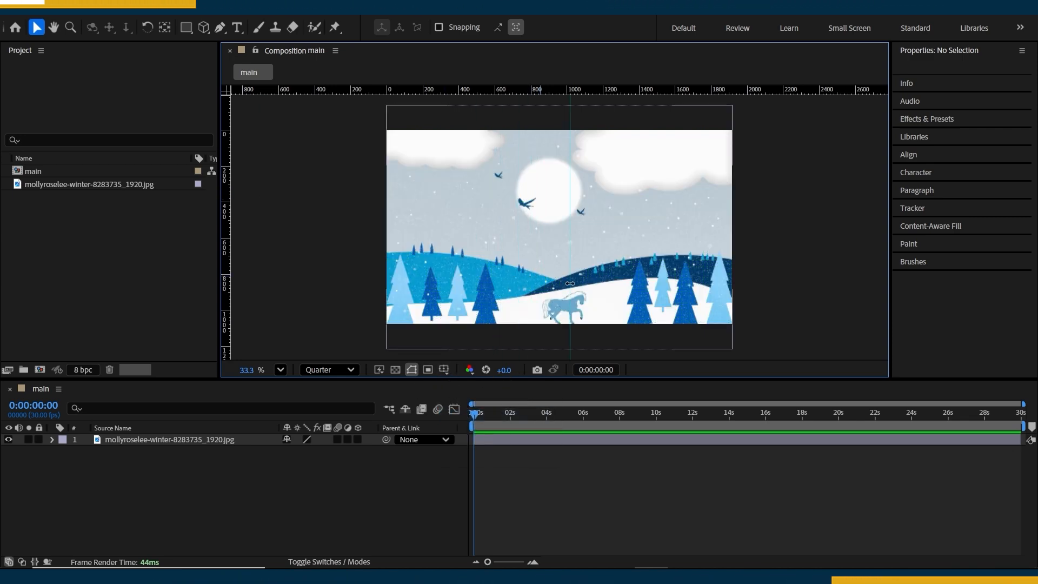
drag(662, 170, 663, 219)
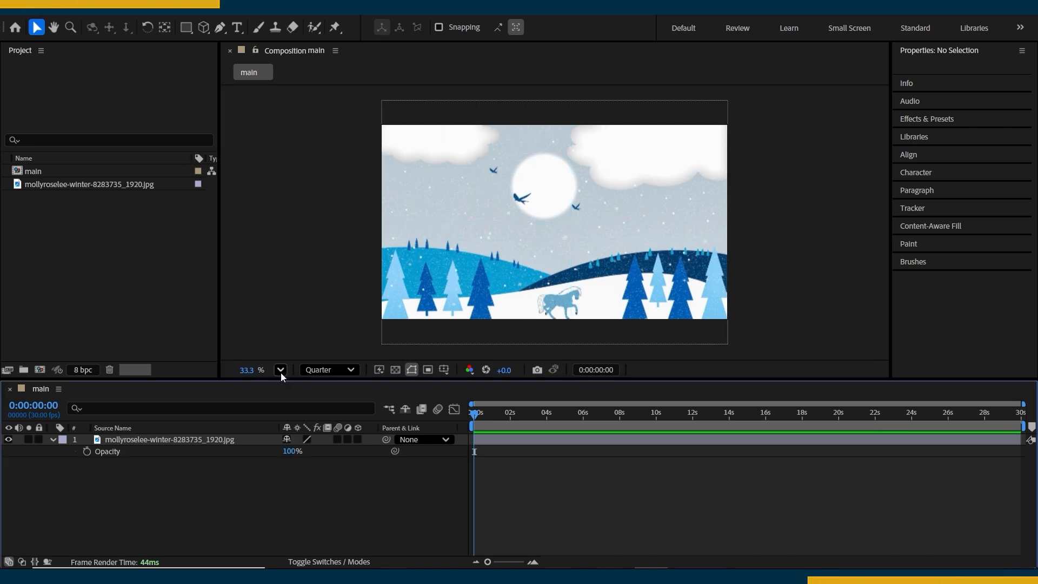
Step: Set the composition viewer's magnification to Fit and zoom the picture out and in around the moon
click(281, 371)
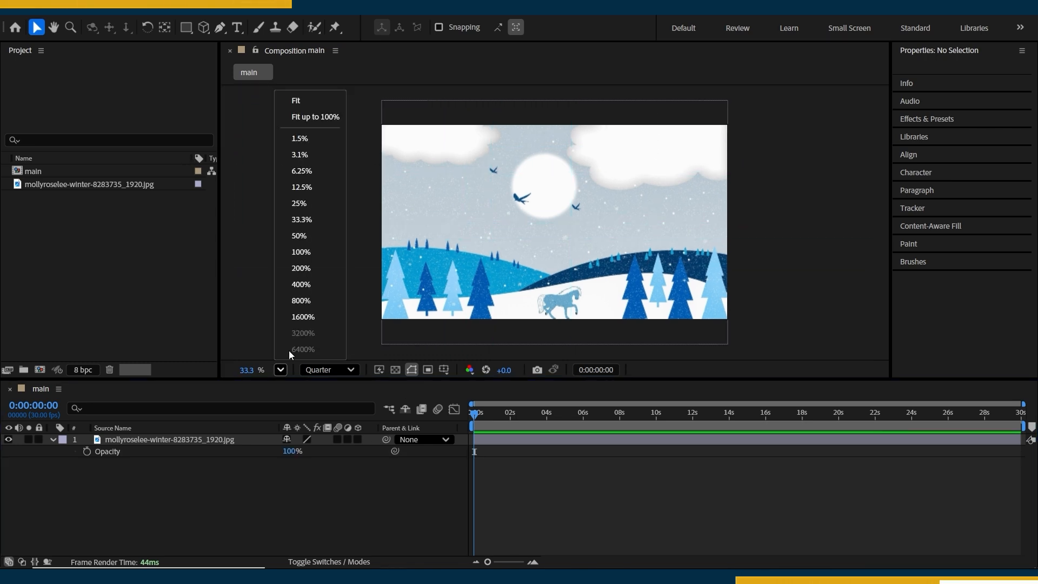
click(297, 102)
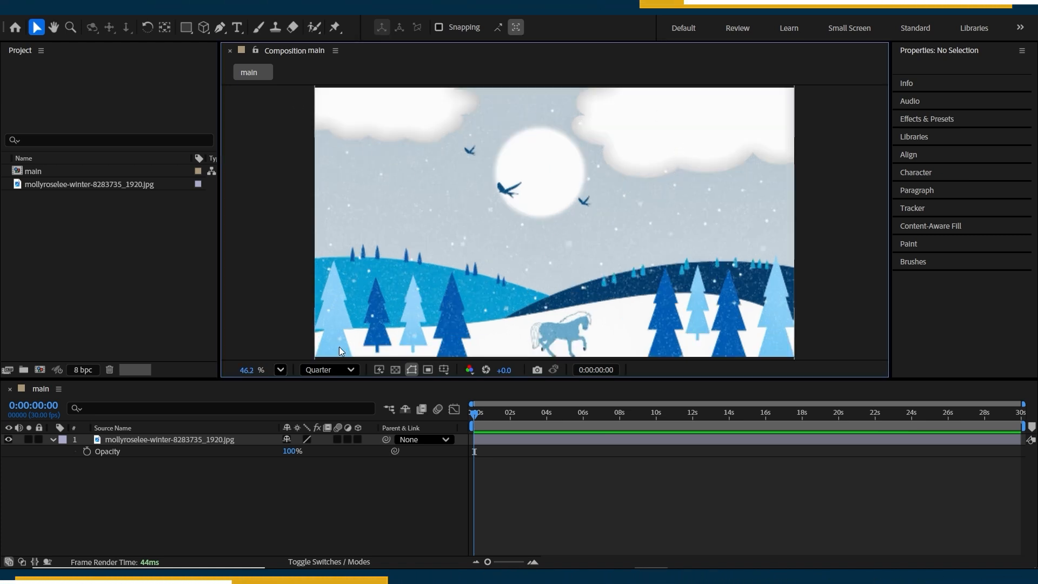
scroll(535, 201, down, 1)
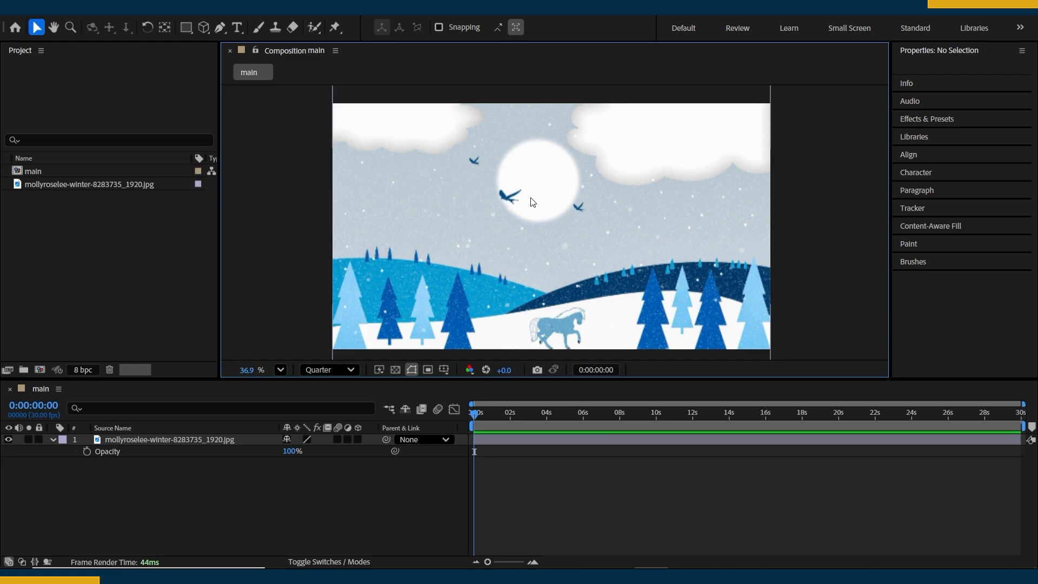
scroll(532, 202, up, 1)
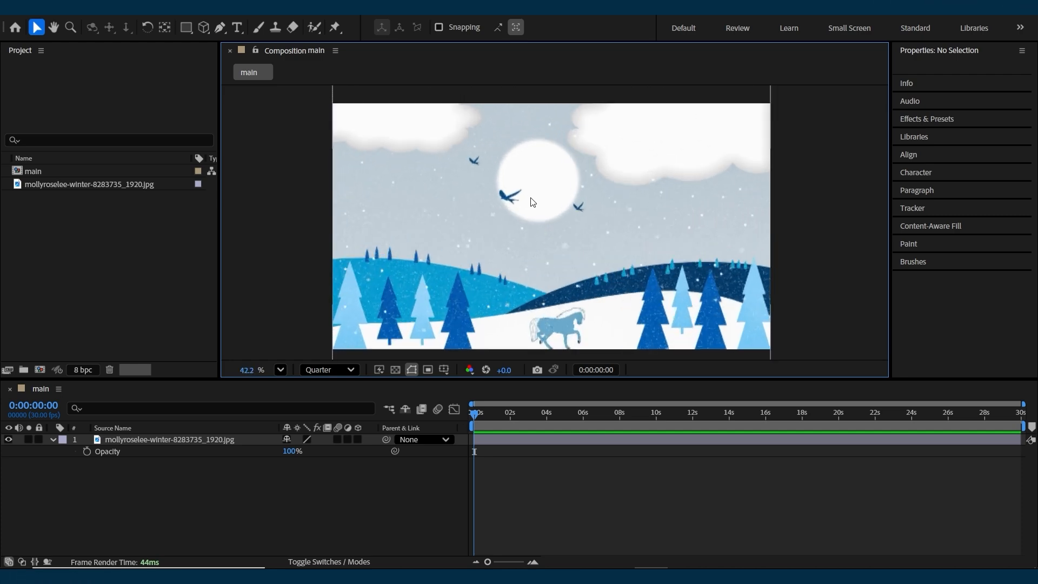
scroll(532, 202, up, 1)
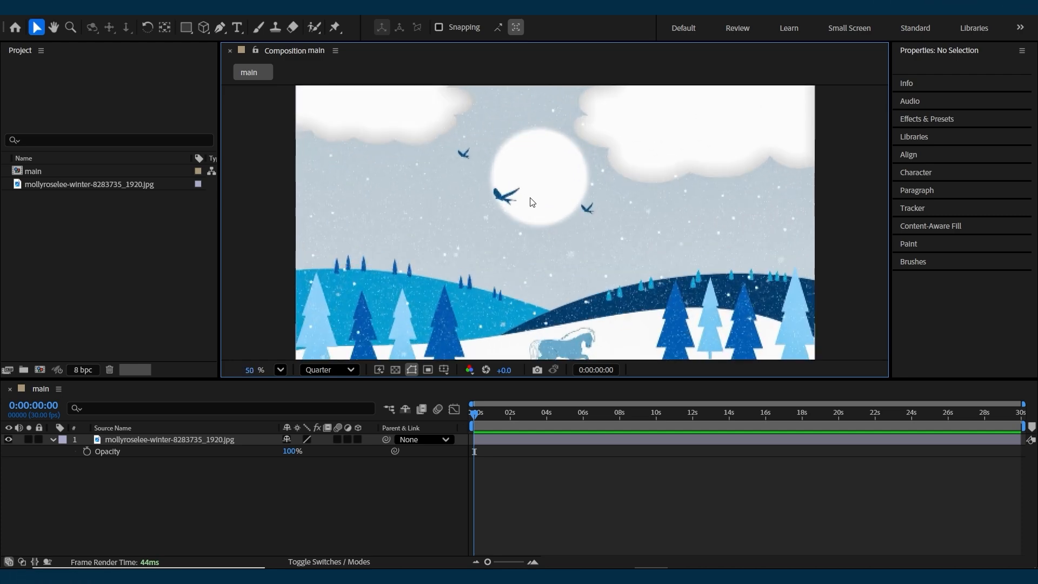
scroll(533, 202, down, 1)
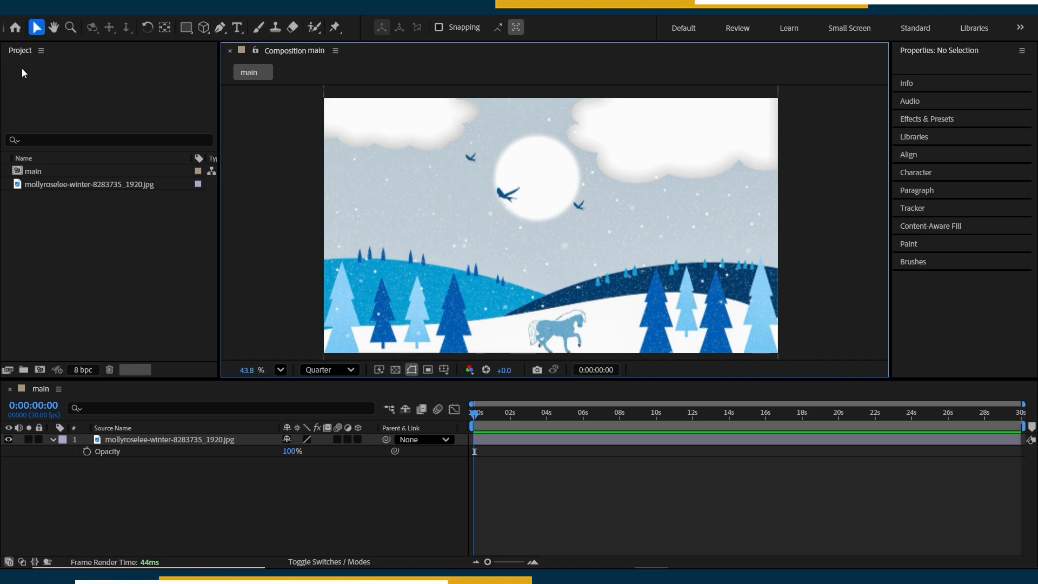
Step: Open the Home screen and choose the recent project 11-basic walk through
click(15, 28)
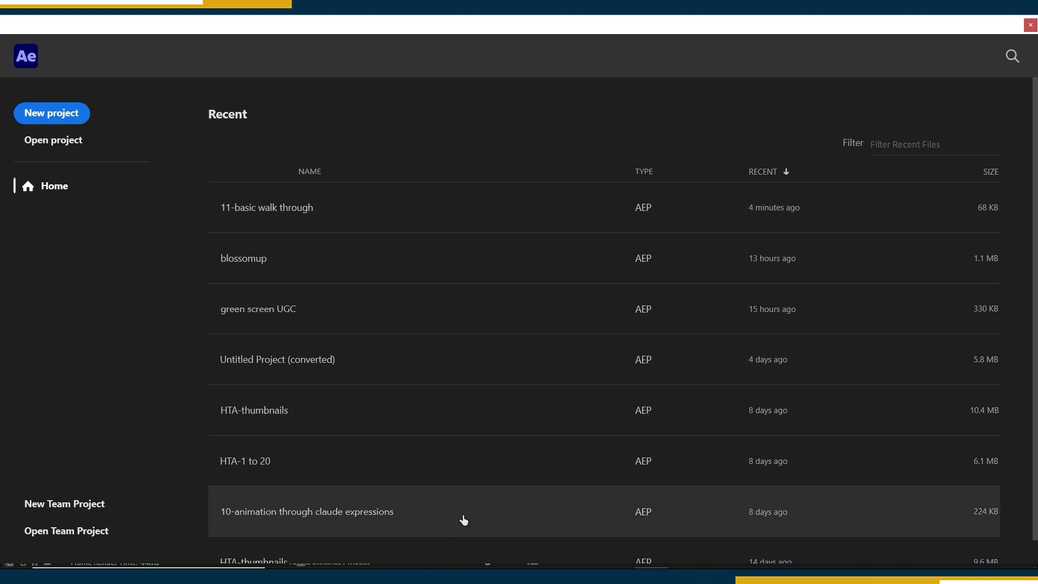
click(268, 212)
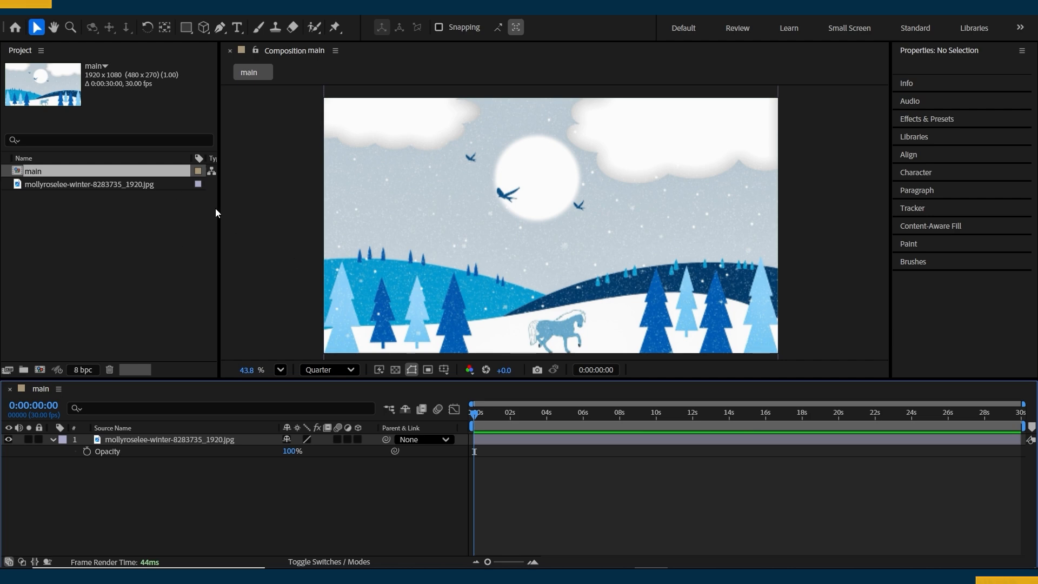
Step: Pan the composition view with the Hand tool and magnify and reduce it with the Zoom tool
click(54, 27)
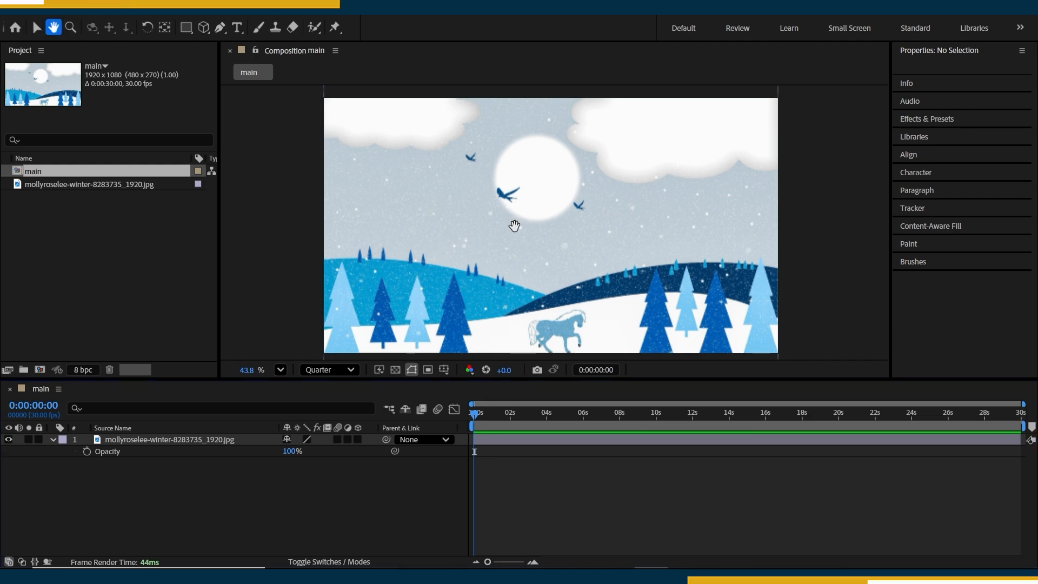
drag(569, 218, 570, 284)
click(70, 28)
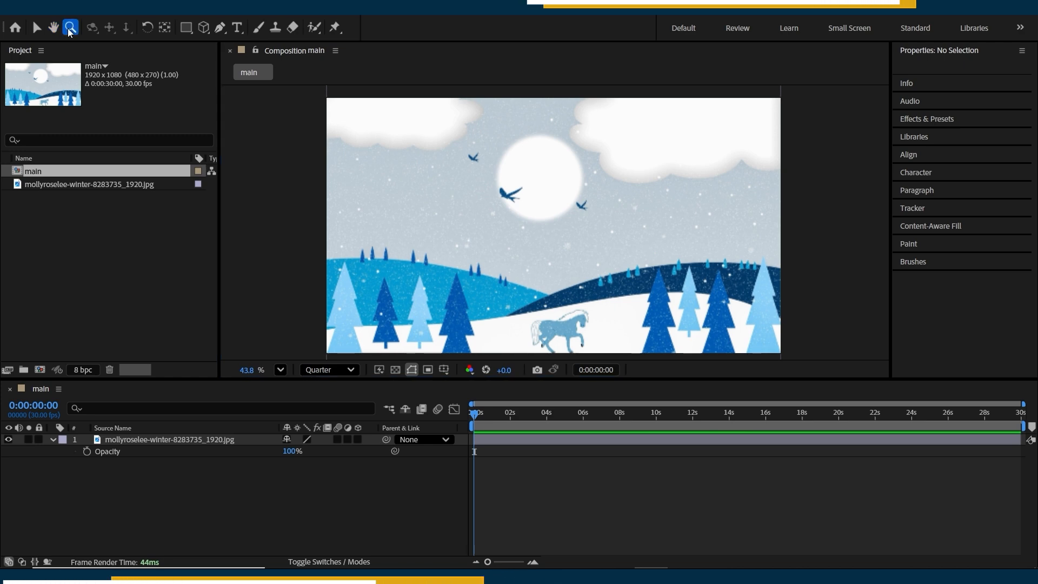
click(535, 219)
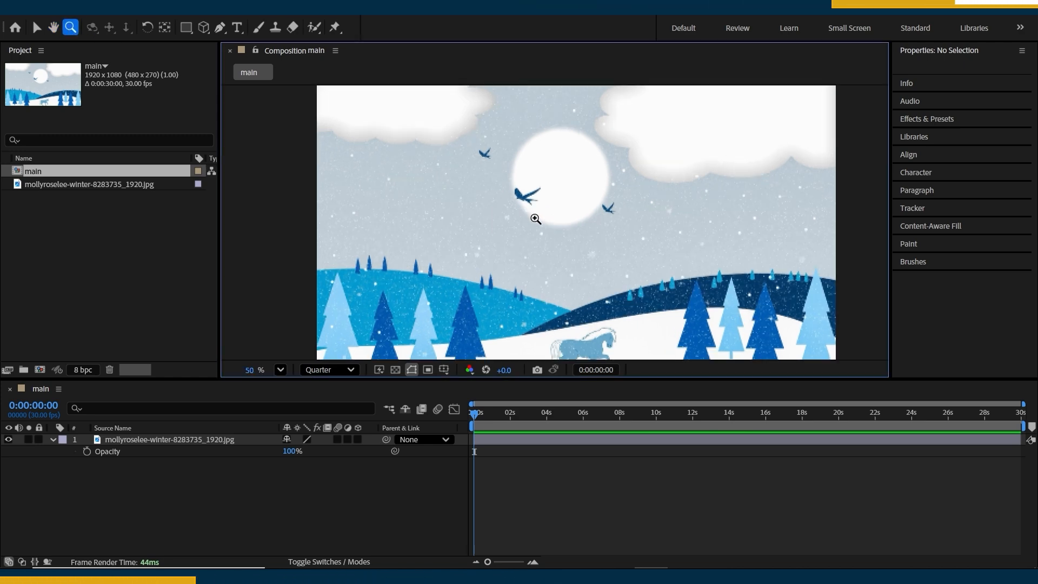
click(535, 218)
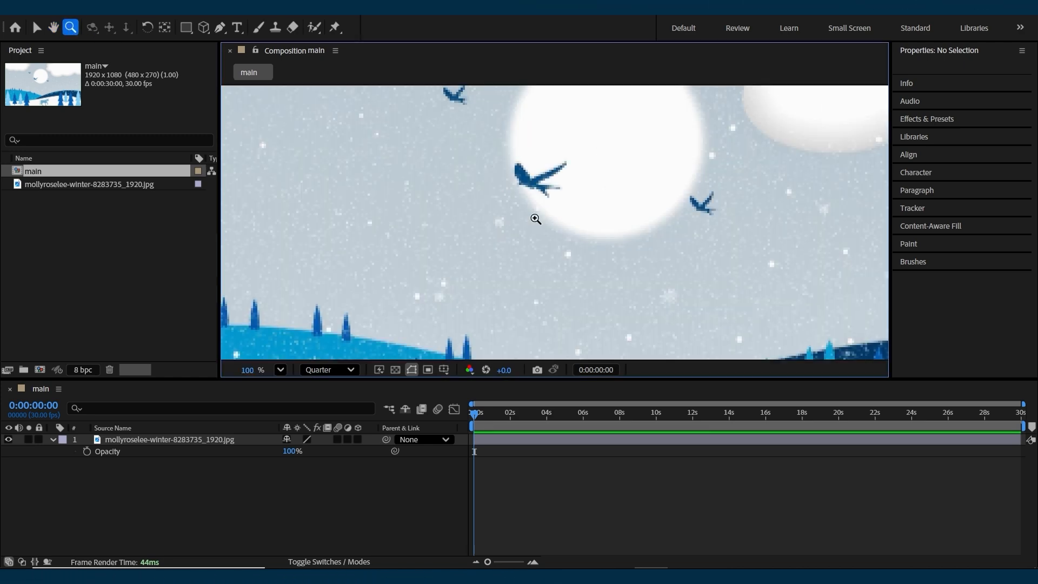
alt+click(535, 218)
alt+click(535, 219)
scroll(640, 234, up, 1)
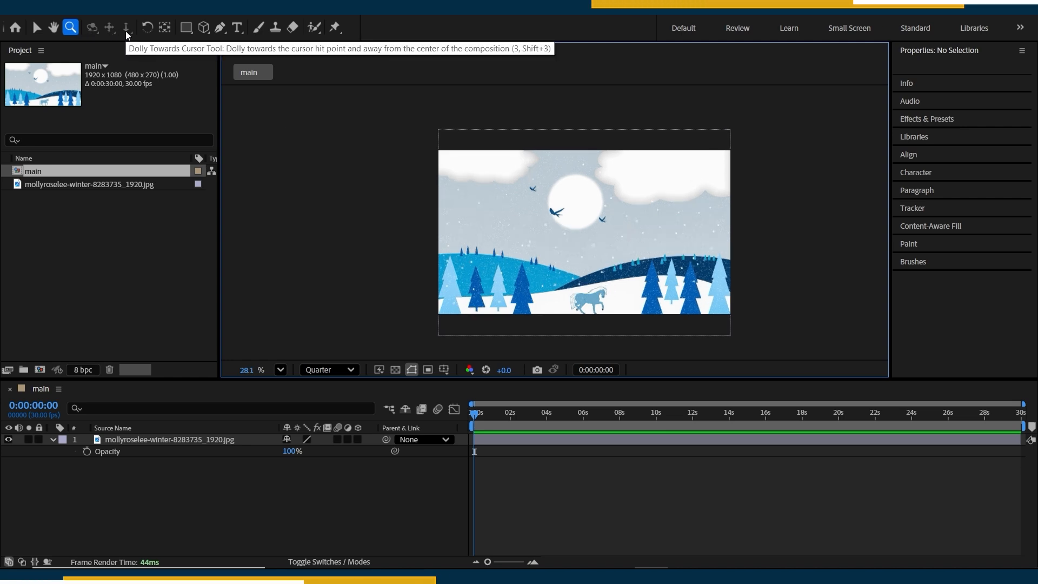
Step: Rotate the winter image layer with the Rotation tool and undo the rotation
click(147, 27)
click(641, 131)
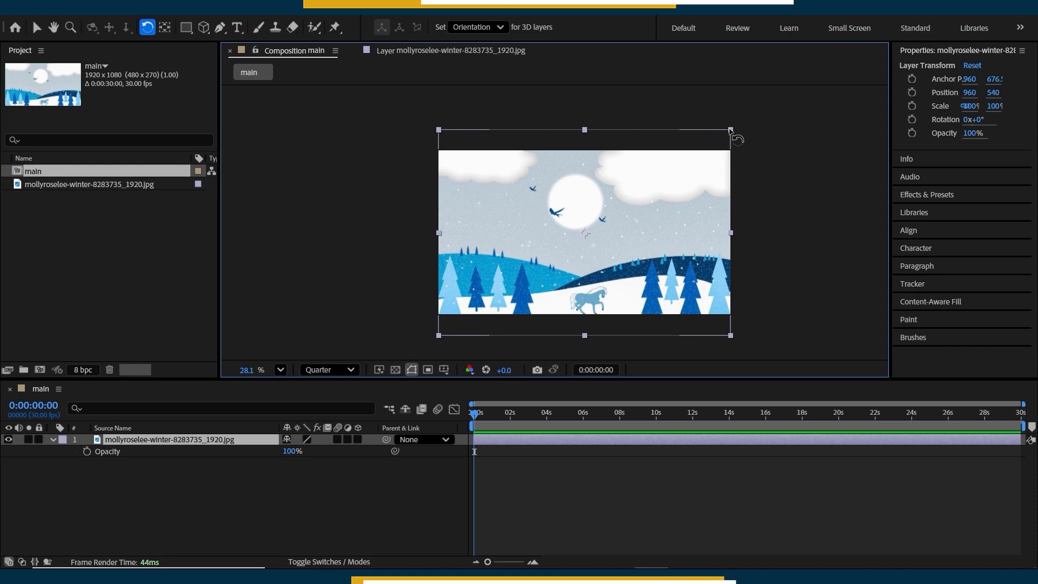
drag(730, 131, 666, 90)
key(ctrl+z)
Step: Move the winter layer's anchor point to about 373, 406 with the Pan Behind tool and rotate the layer around it
click(163, 30)
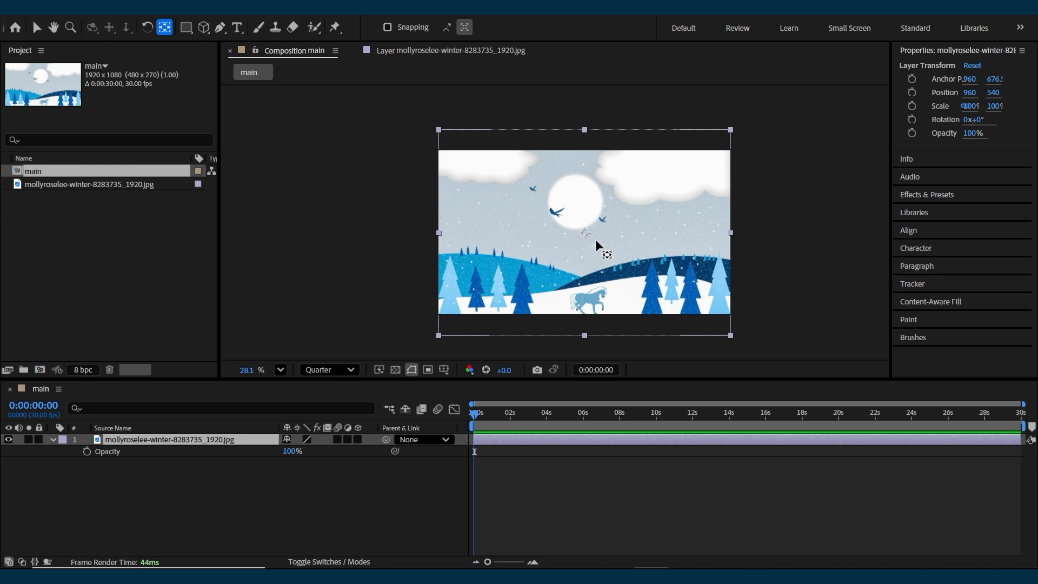
drag(585, 232, 612, 222)
drag(571, 162, 488, 181)
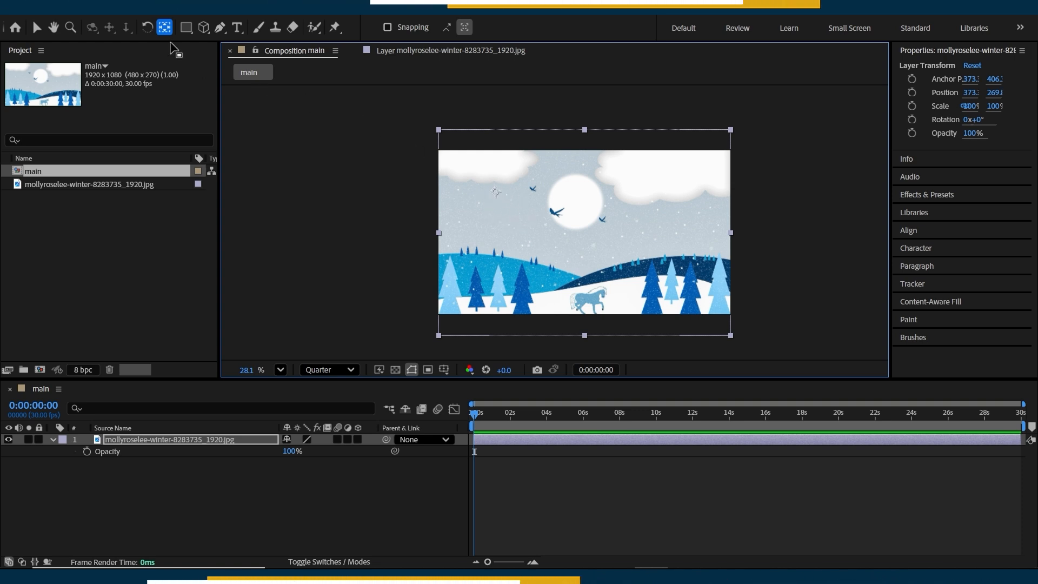
click(147, 30)
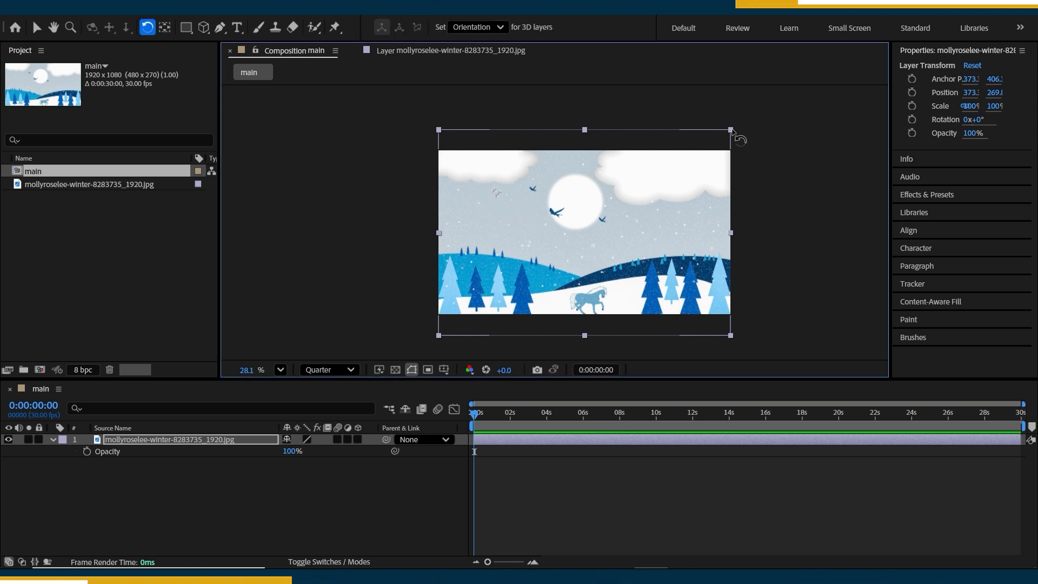
drag(691, 156, 600, 66)
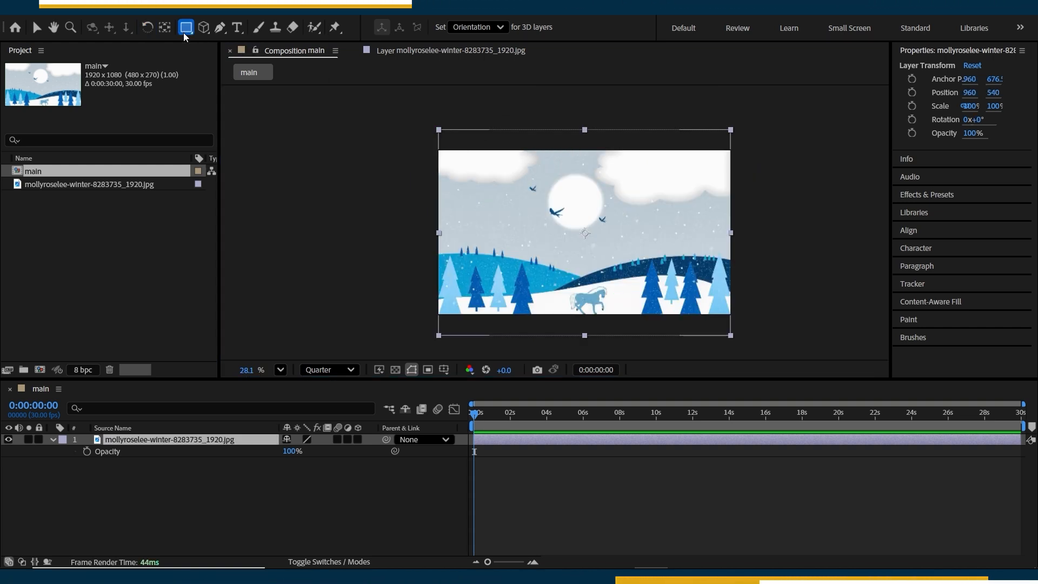
Step: Draw a rectangle about 672 by 558 over the moon and an ellipse about 309 by 686 beside it on one shape layer
drag(184, 30, 269, 25)
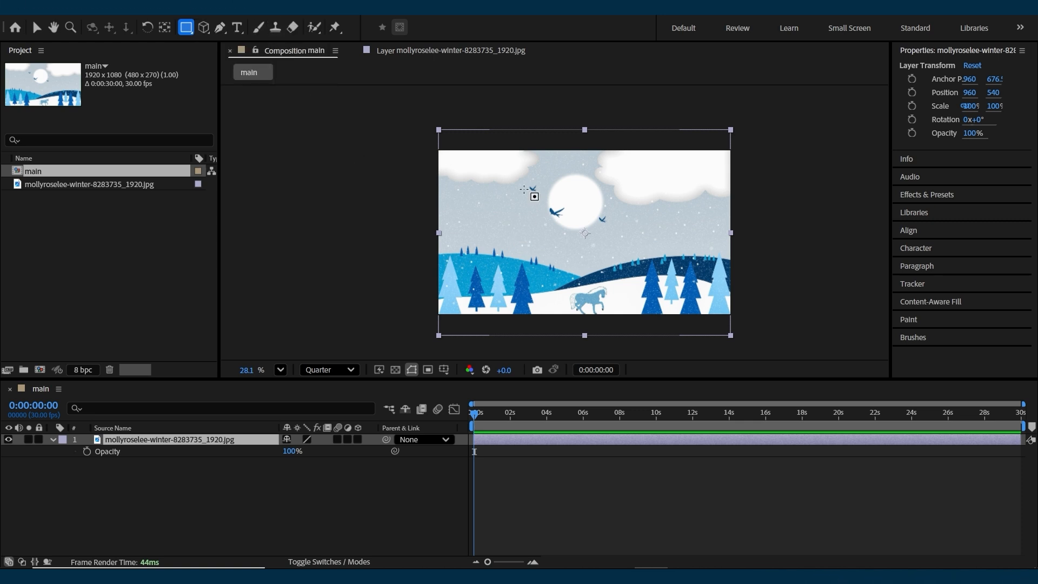
drag(513, 178, 615, 263)
drag(185, 28, 186, 27)
click(227, 53)
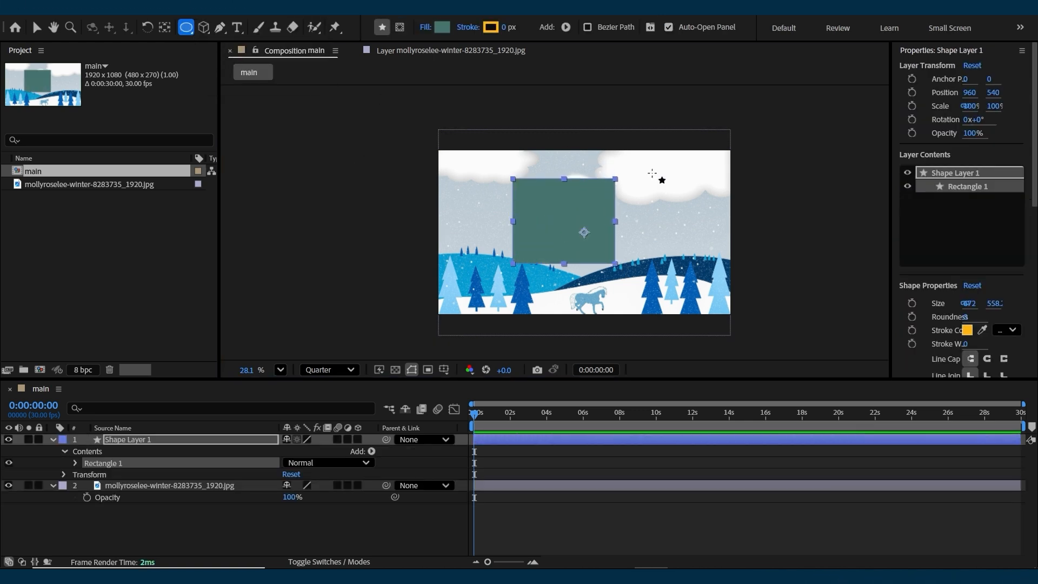
drag(652, 173, 700, 277)
Step: Switch to the Advanced 3D renderer and draw a cube mesh about 384 wide and 548 high beside the rectangle
click(203, 27)
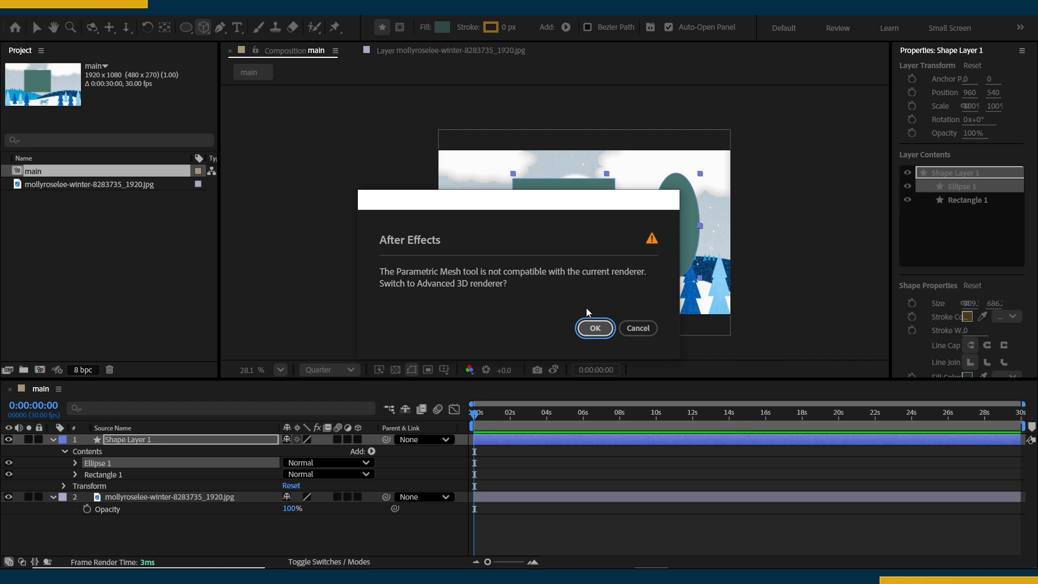
click(595, 328)
drag(462, 198, 520, 280)
Step: Rotate the cube mesh around its vertical axis, and delete the cube and shape layers
key(v)
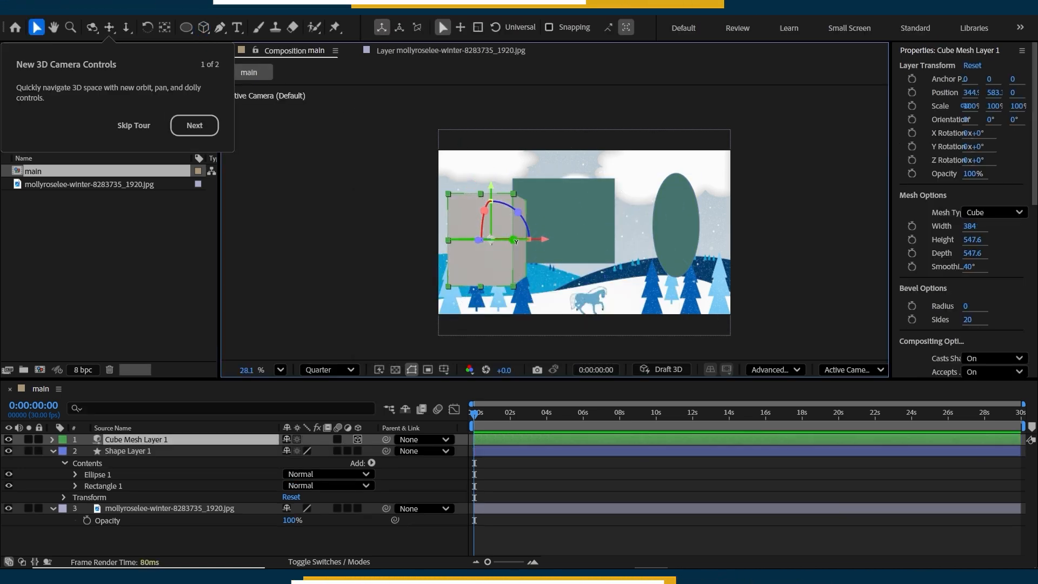
drag(514, 239, 574, 241)
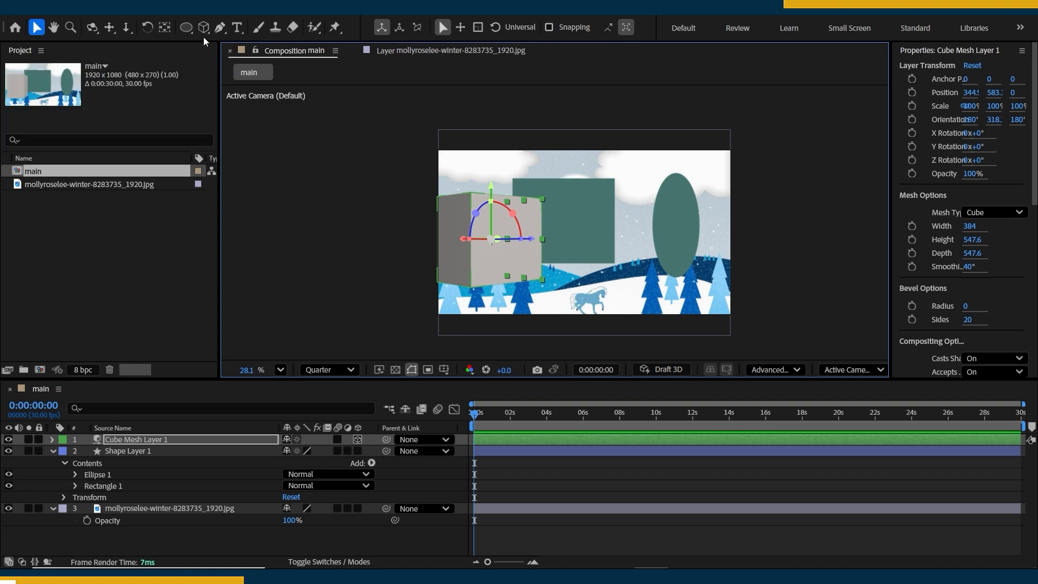
click(167, 438)
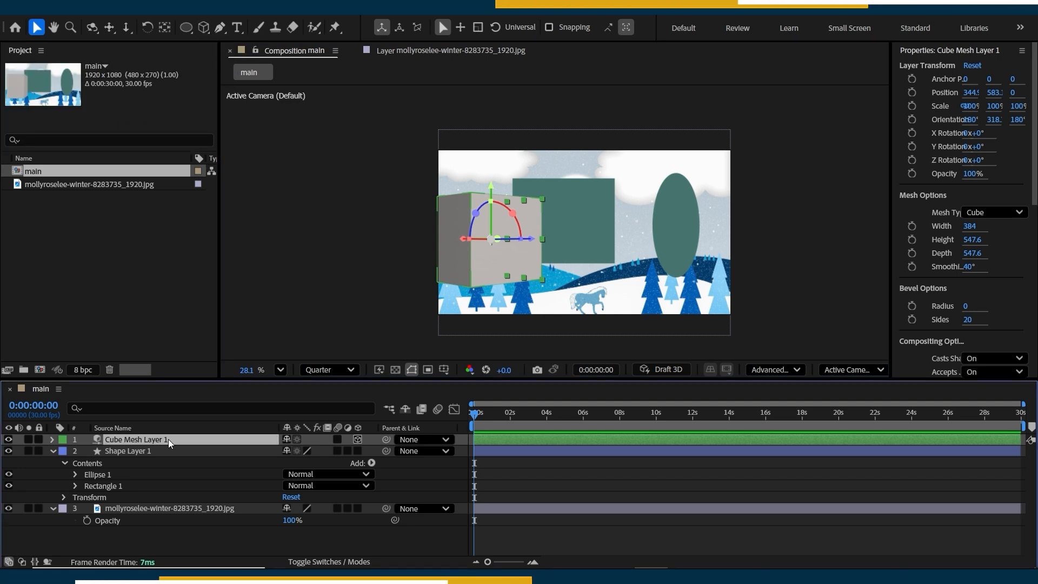
key(Delete)
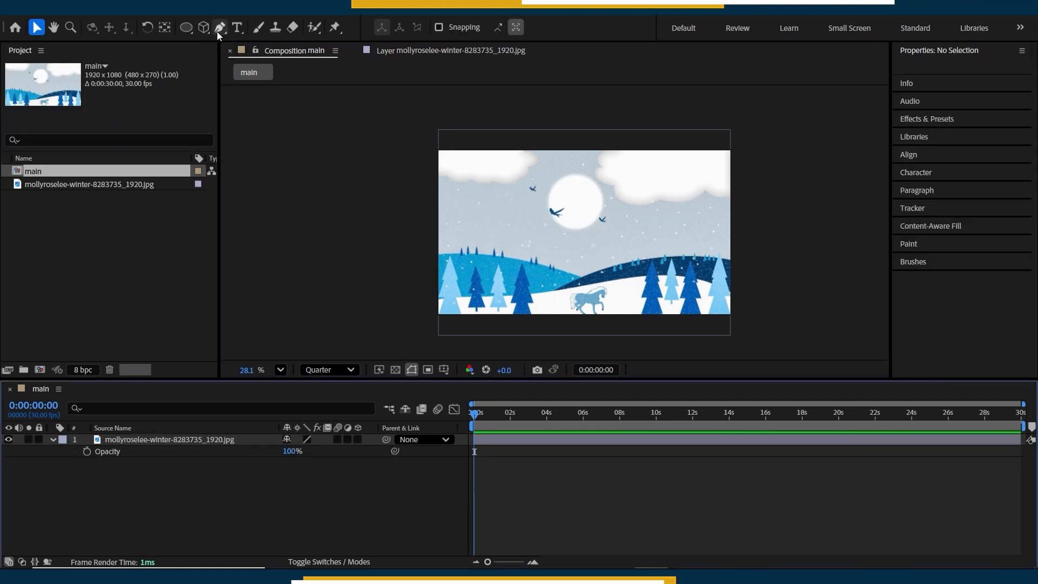
Step: Draw a freeform shape with straight and curved segments across the sky and hills with the Pen tool
click(217, 30)
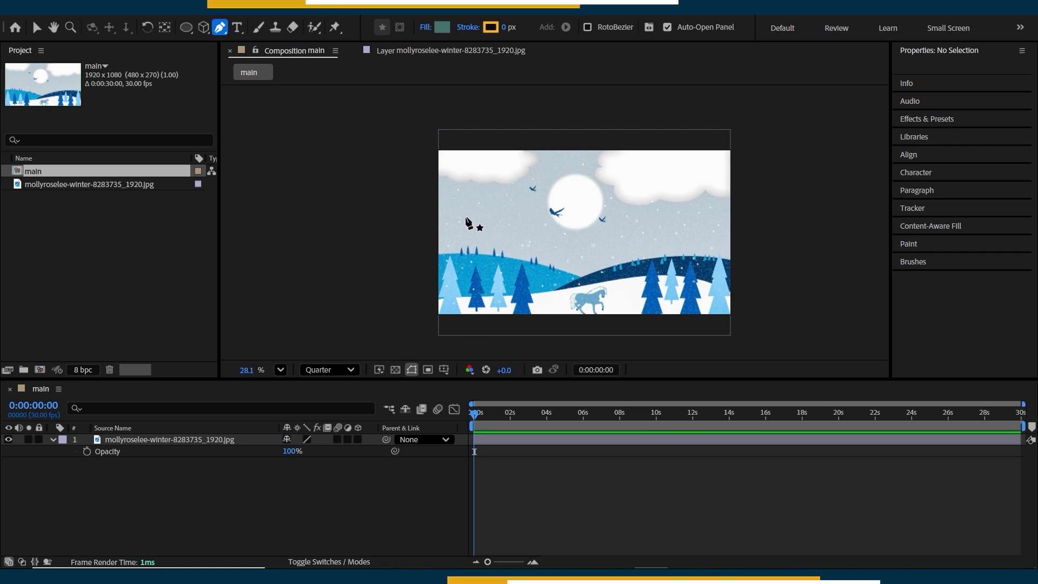
click(473, 185)
click(635, 180)
click(697, 228)
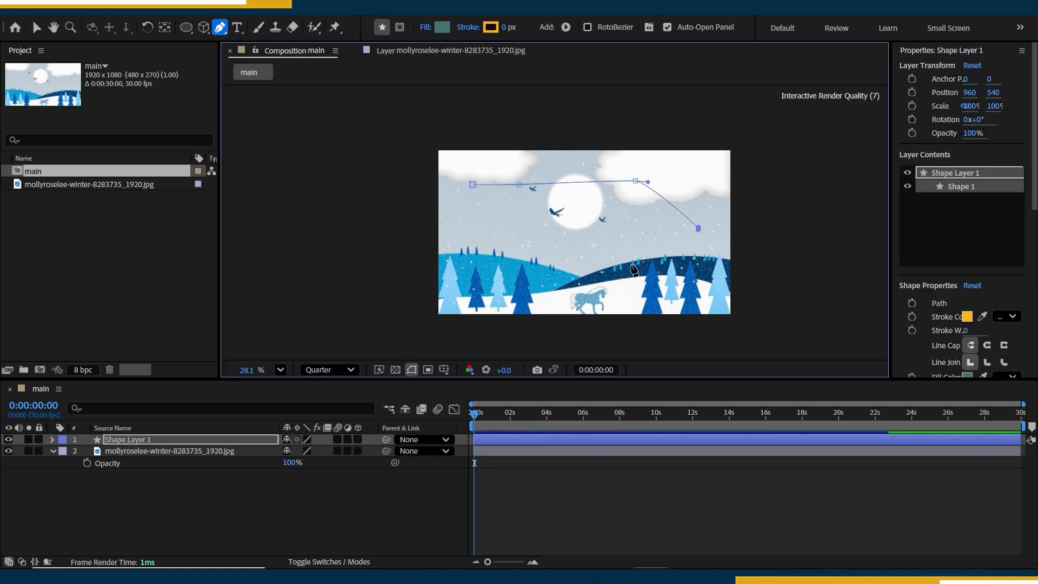
drag(629, 263, 537, 232)
drag(481, 251, 612, 286)
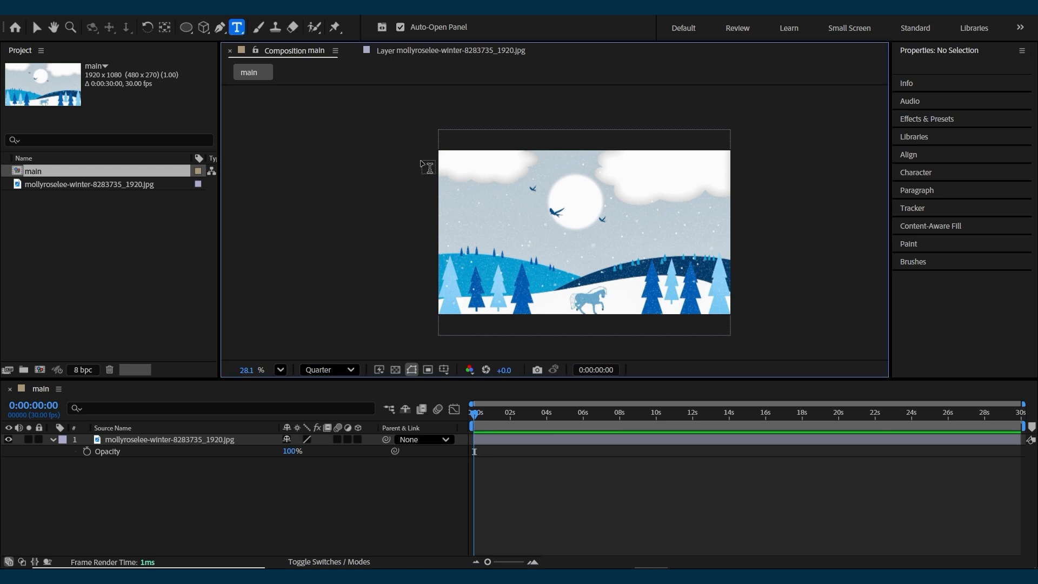
Step: Add the text How To Animate below the moon and scale the text layer to 462%
click(569, 241)
text(How To Animate)
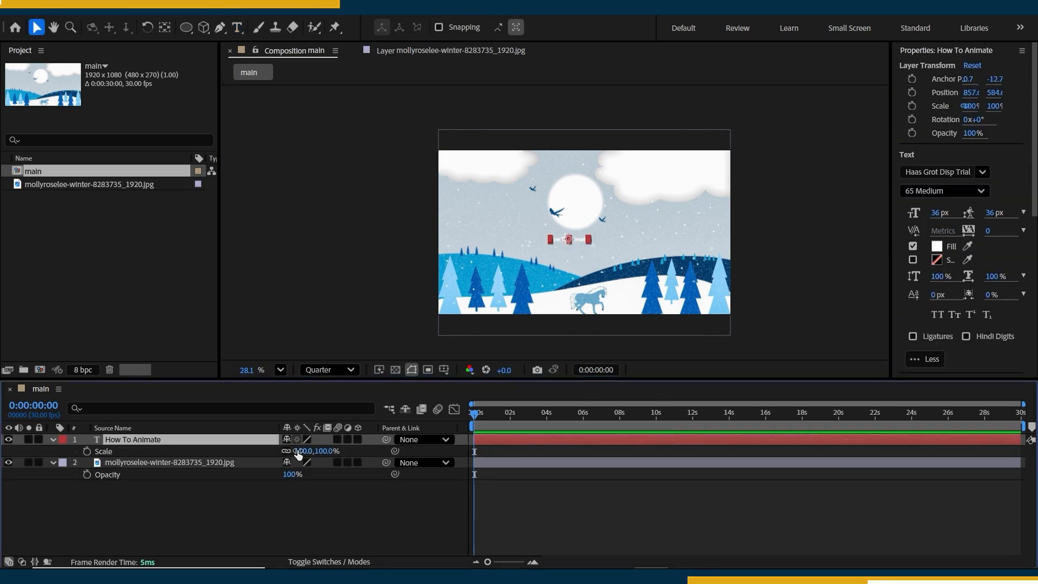
Step: Open the winter image in the layer viewer, paint a Brush stroke over the hills, and undo it
click(257, 28)
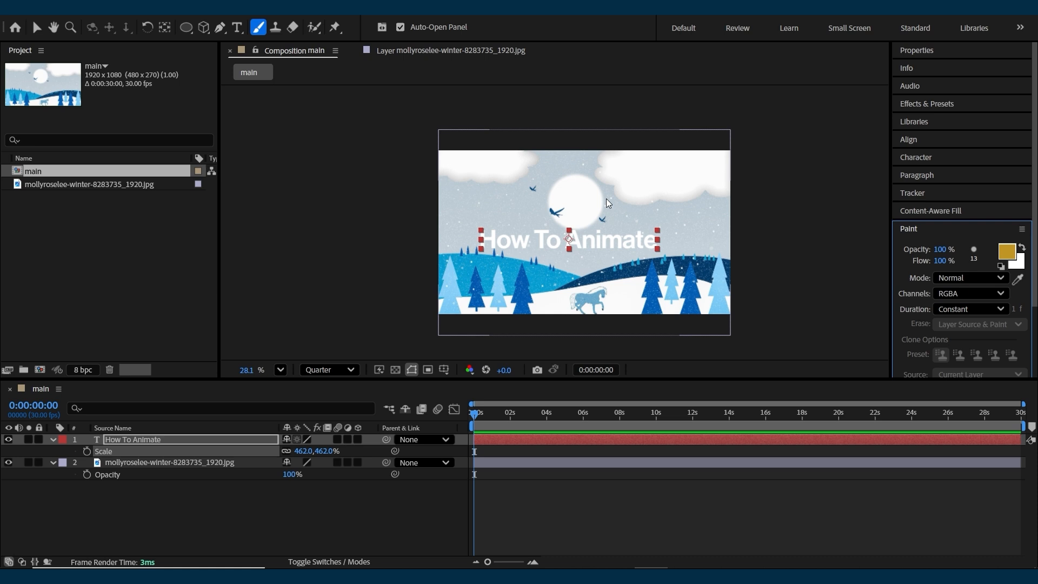
click(275, 32)
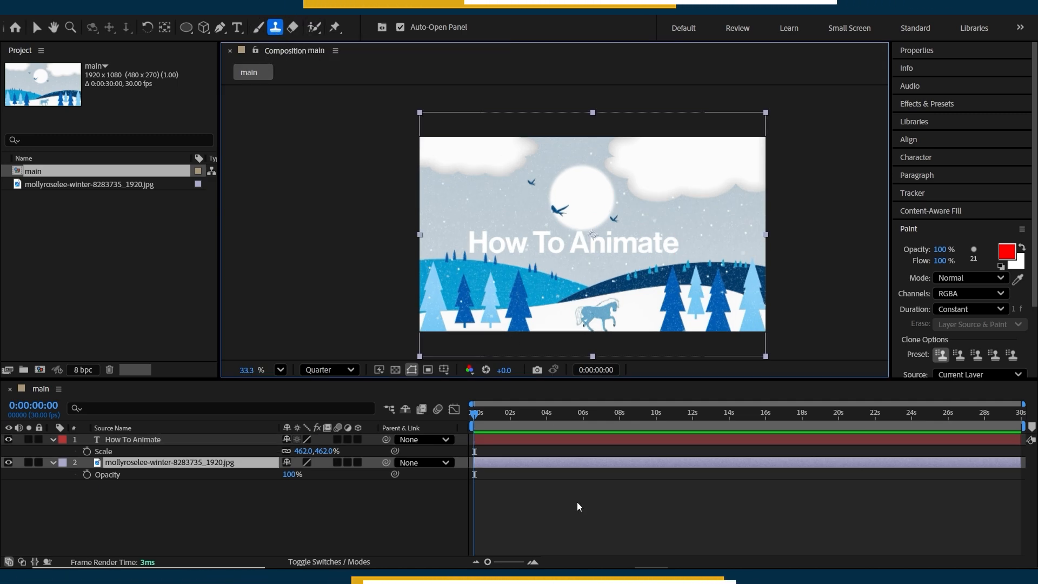
double_click(592, 464)
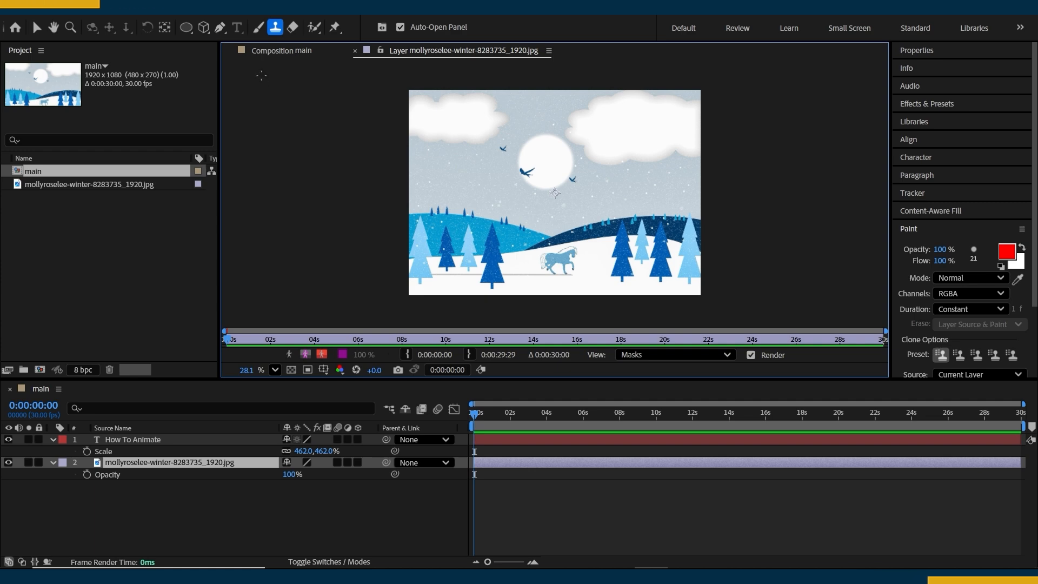
click(258, 27)
scroll(564, 213, up, 1)
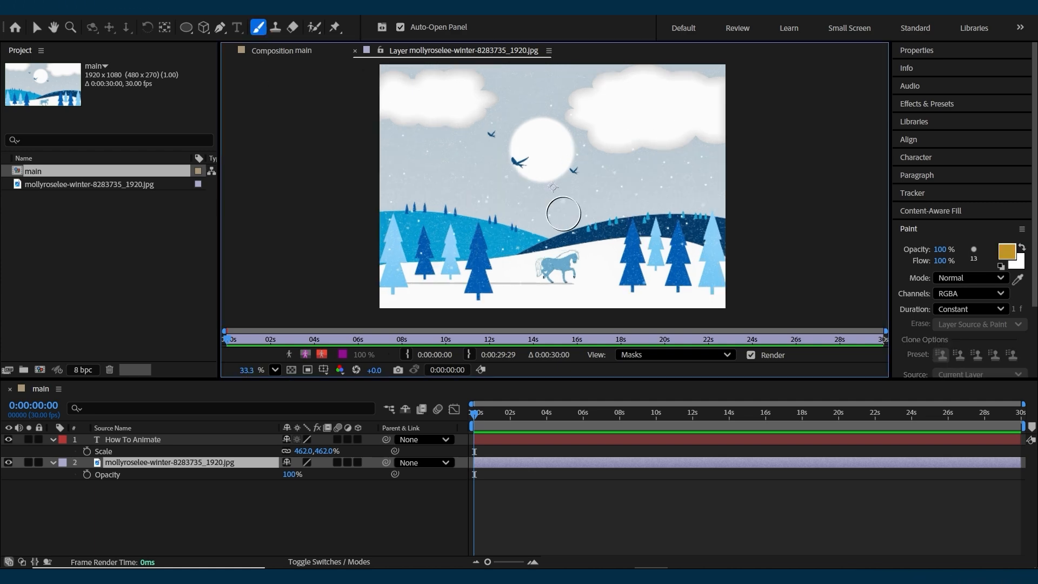
mouse_move(547, 212)
mouse_down()
mouse_move(475, 152)
mouse_move(560, 258)
mouse_move(500, 226)
mouse_up()
key(ctrl+z)
Step: Retouch the bird in front of the moon with the Clone Stamp and Eraser tools, and delete all effects from the winter layer
click(275, 27)
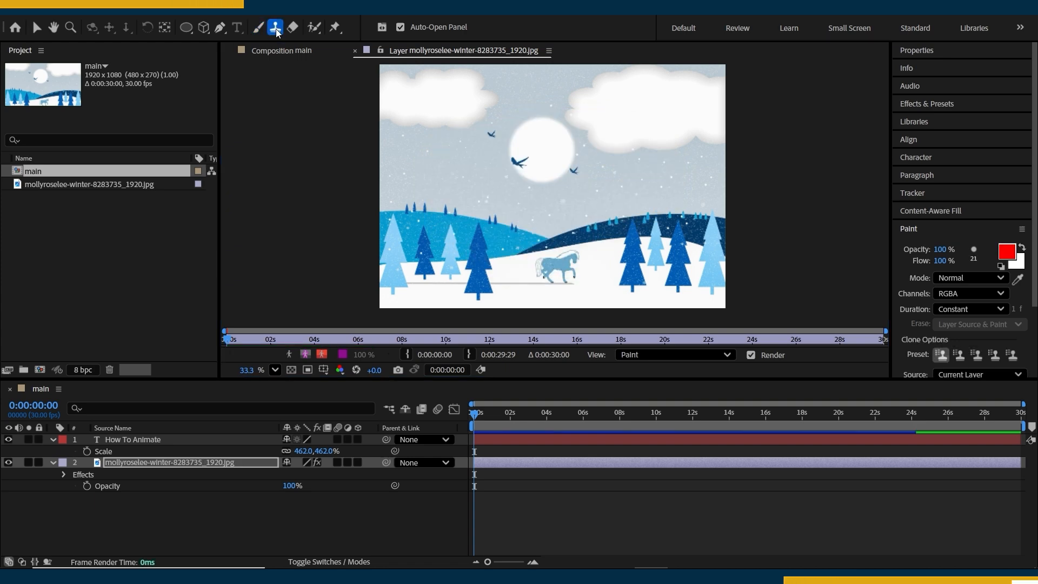
scroll(508, 135, up, 7)
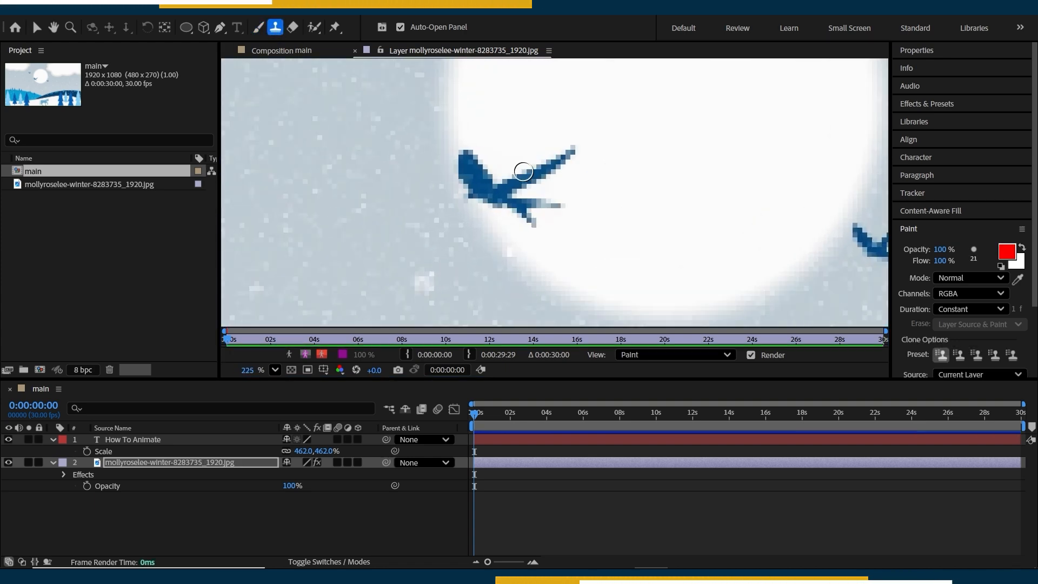
alt+click(537, 130)
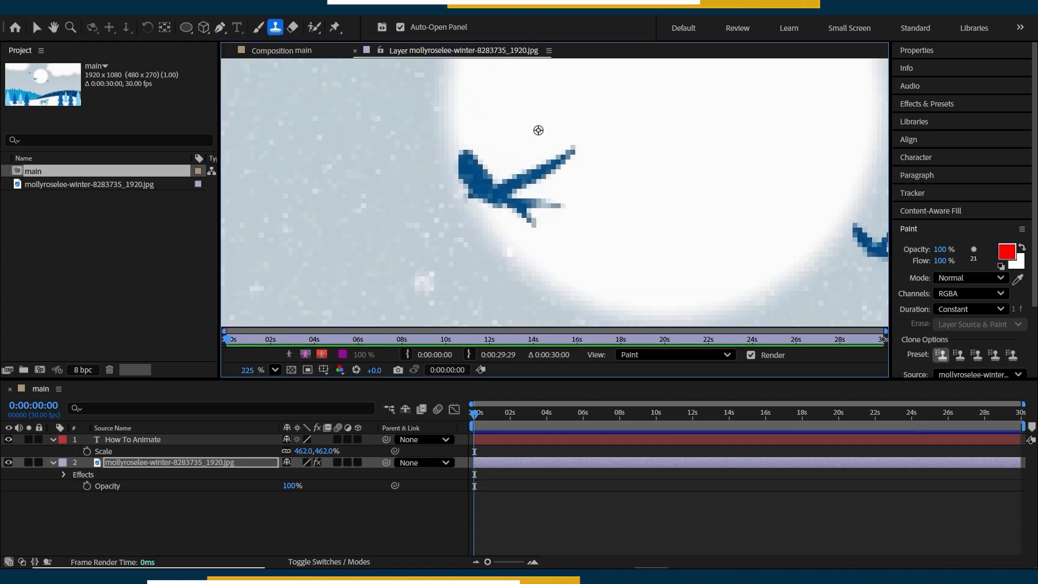
mouse_move(576, 158)
mouse_down()
mouse_move(567, 195)
mouse_move(535, 211)
mouse_move(552, 228)
mouse_up()
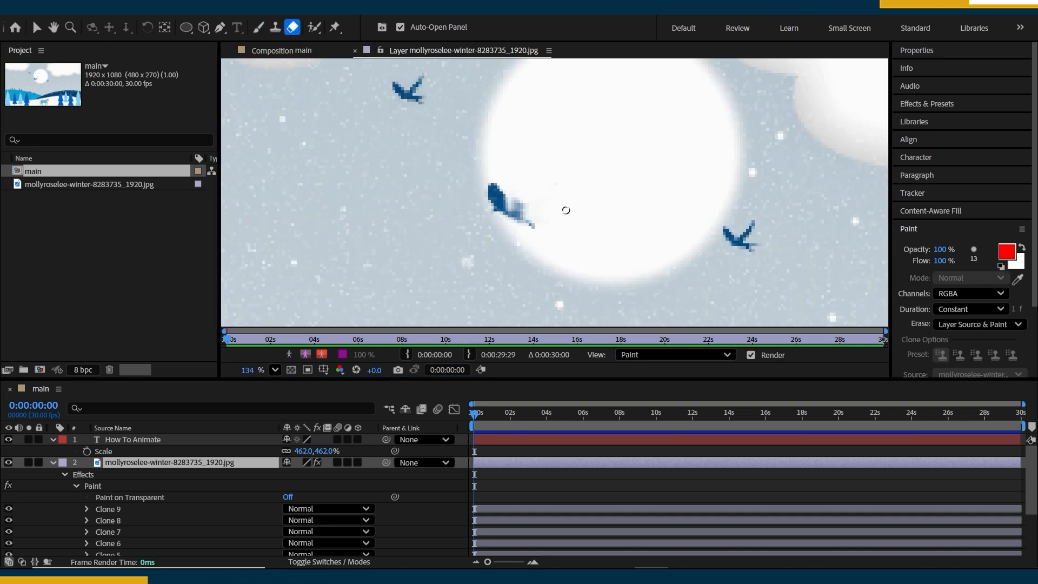
scroll(546, 222, up, 2)
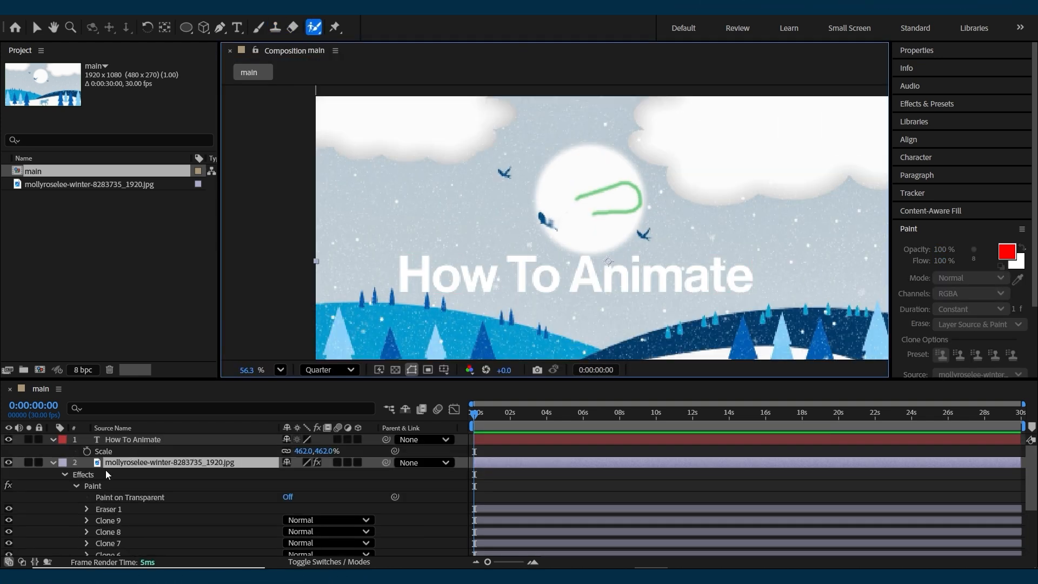
click(96, 475)
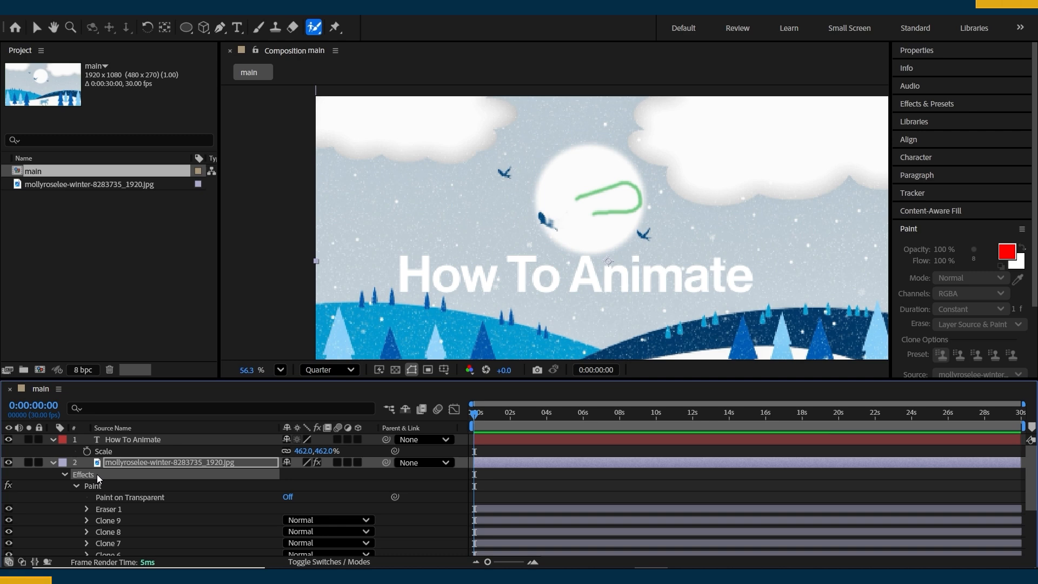
key(Delete)
key(t)
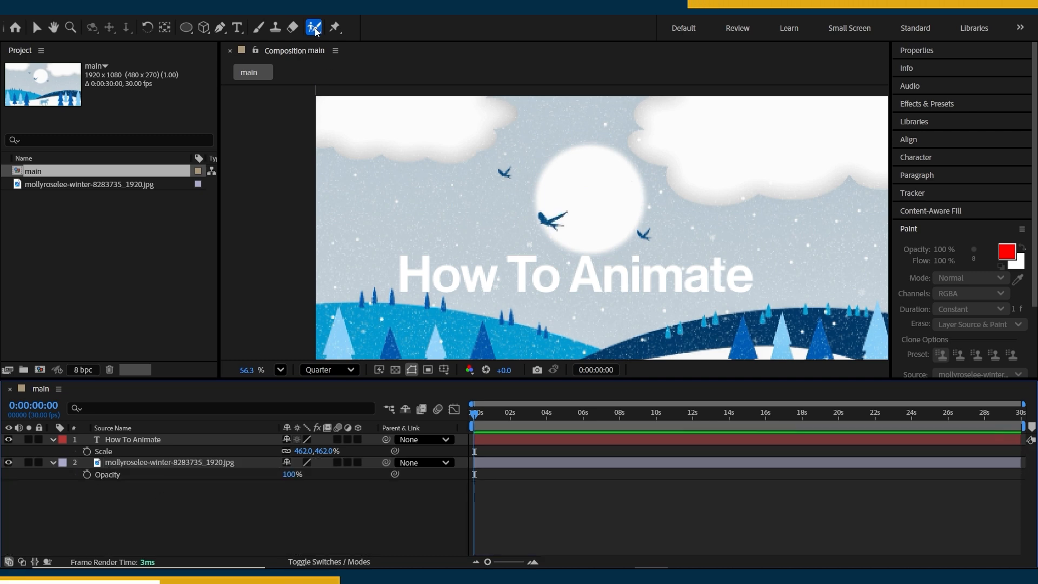
Step: Isolate the bird in front of the moon with the Roto Brush, and delete the Roto Brush & Refine Edge effect
double_click(520, 464)
scroll(527, 211, up, 3)
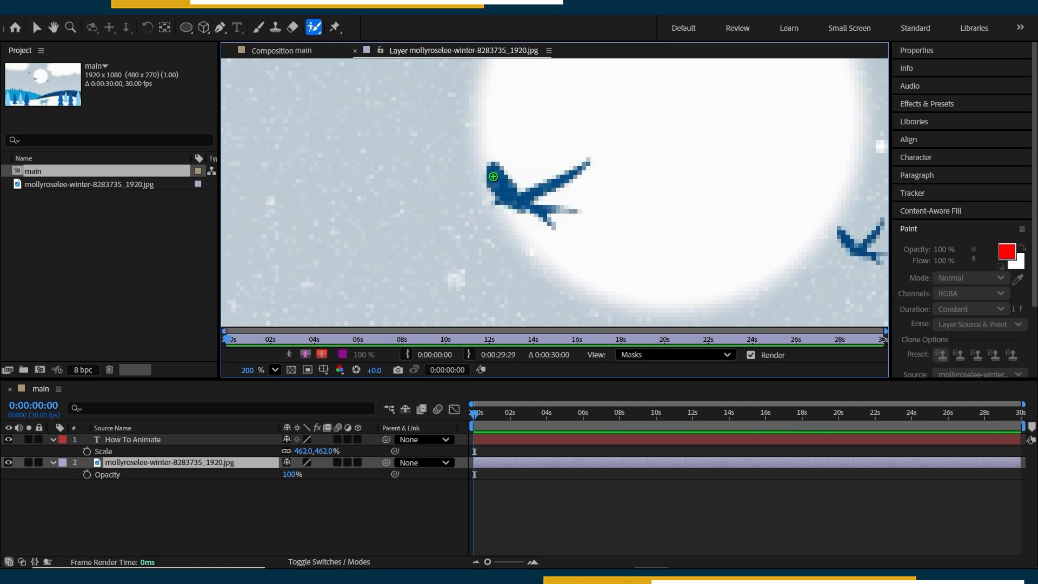
mouse_move(497, 171)
mouse_down()
mouse_move(518, 196)
mouse_move(544, 195)
mouse_up()
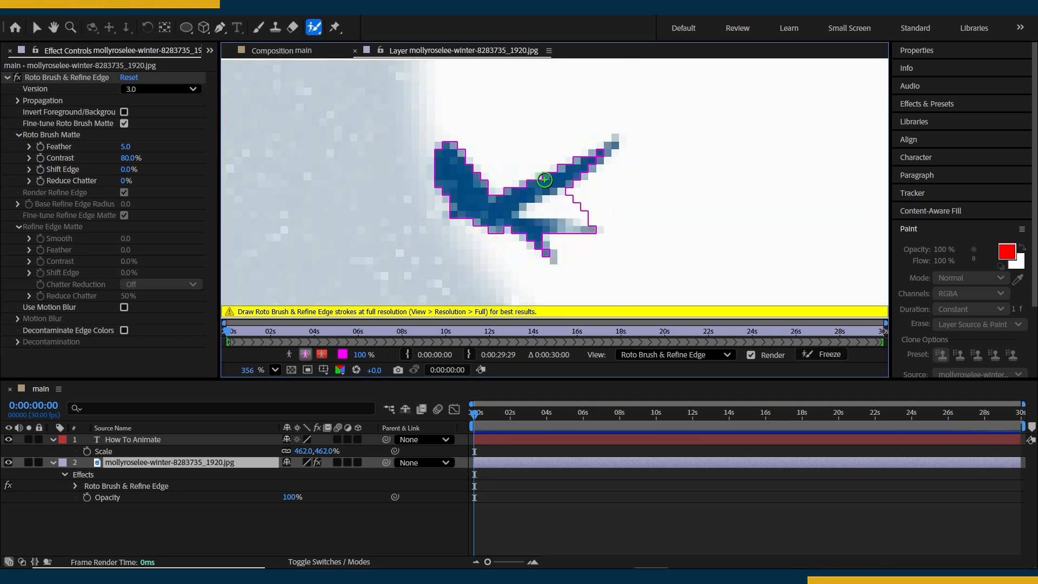
scroll(544, 179, down, 5)
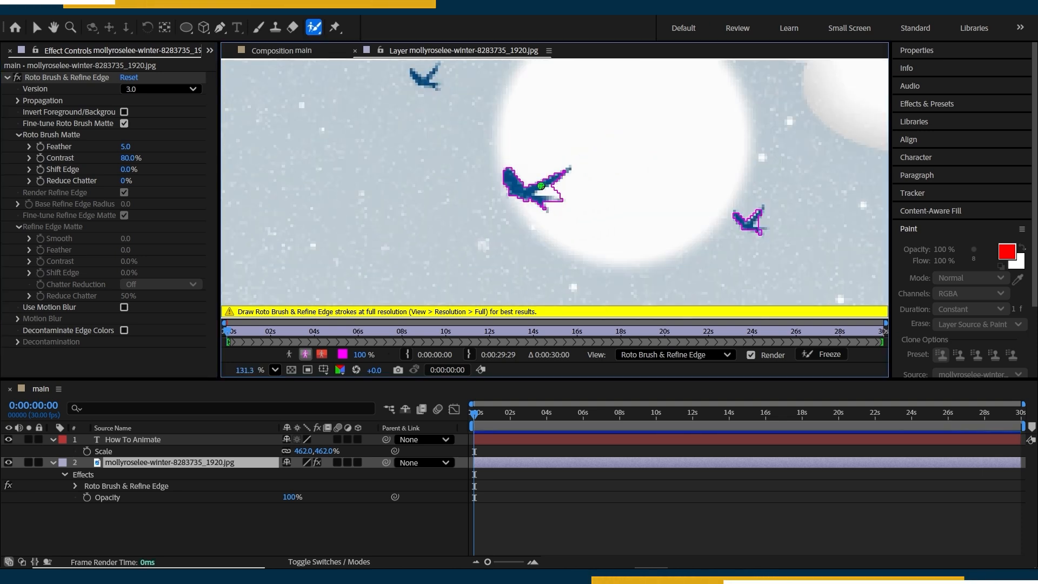
click(354, 50)
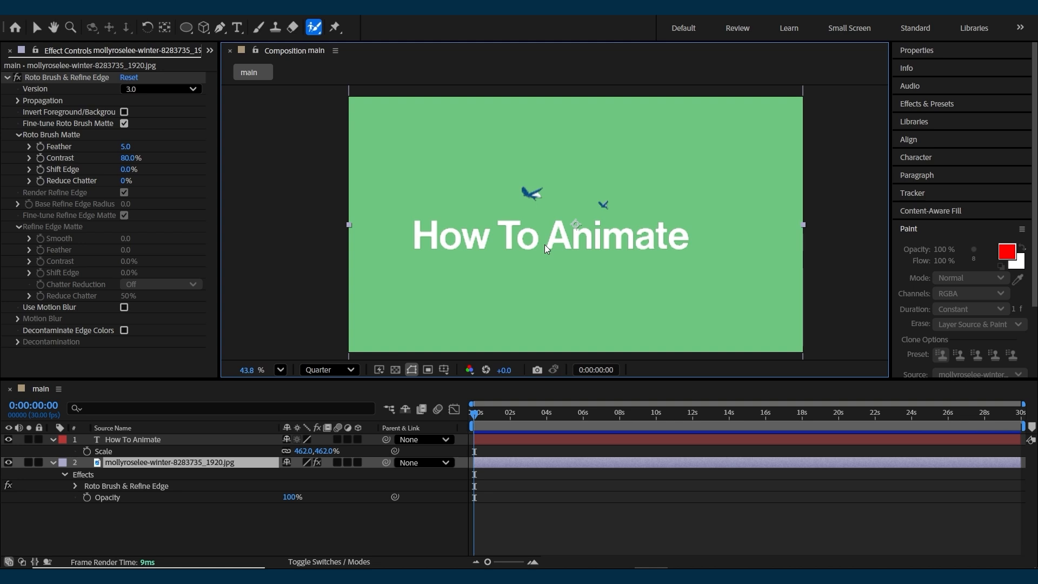
click(77, 76)
key(Delete)
Step: Place Puppet pins on the winter layer's sky, moon and hills, and move the hill pin to warp the image
key(ctrl+p)
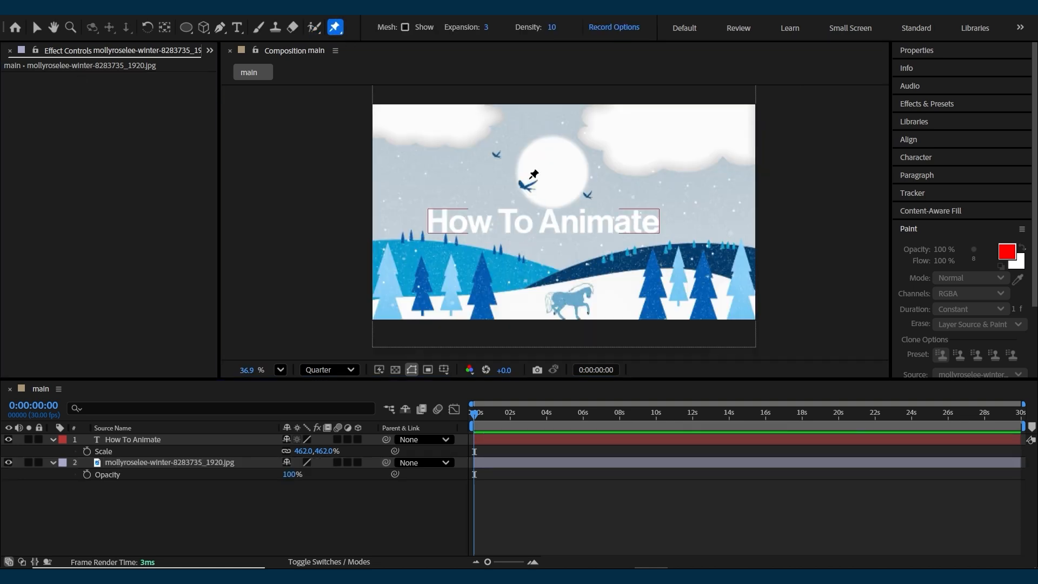
click(488, 136)
click(573, 182)
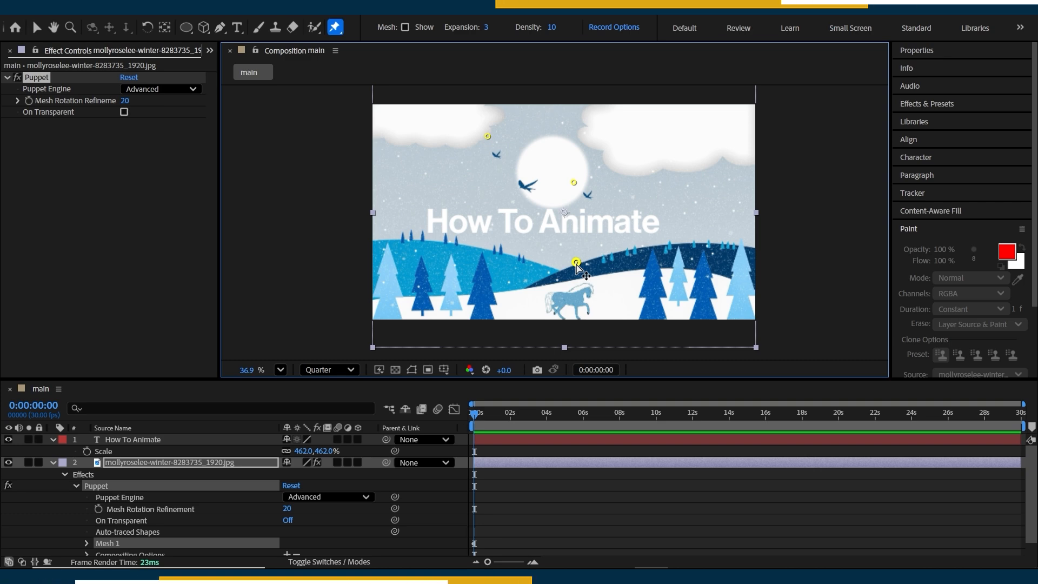
drag(576, 265, 591, 263)
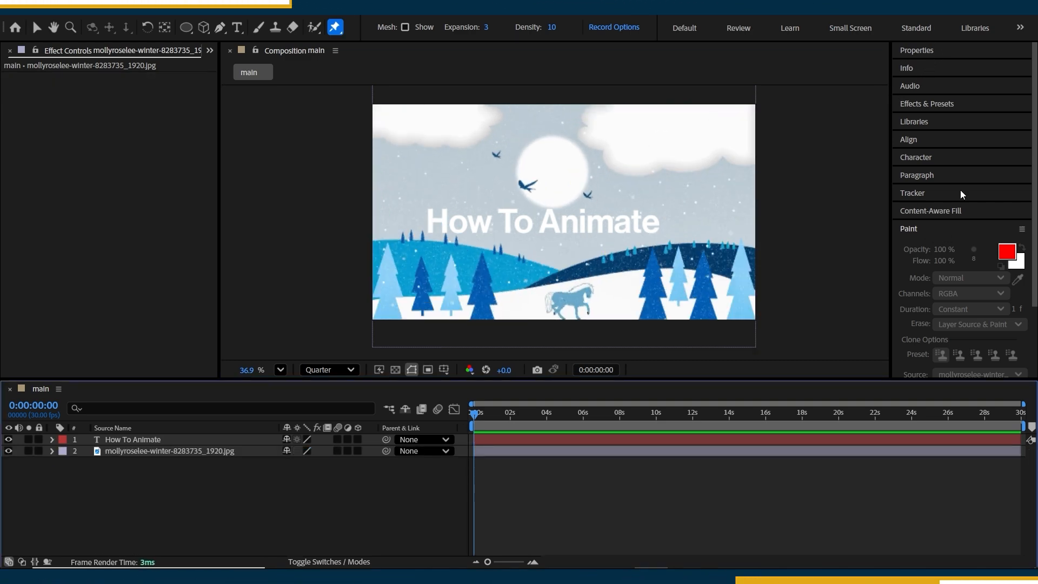
Step: Examine the winter layer's properties, the pixel colour information, the audio levels, the effects and presets, and the libraries
click(934, 49)
click(836, 451)
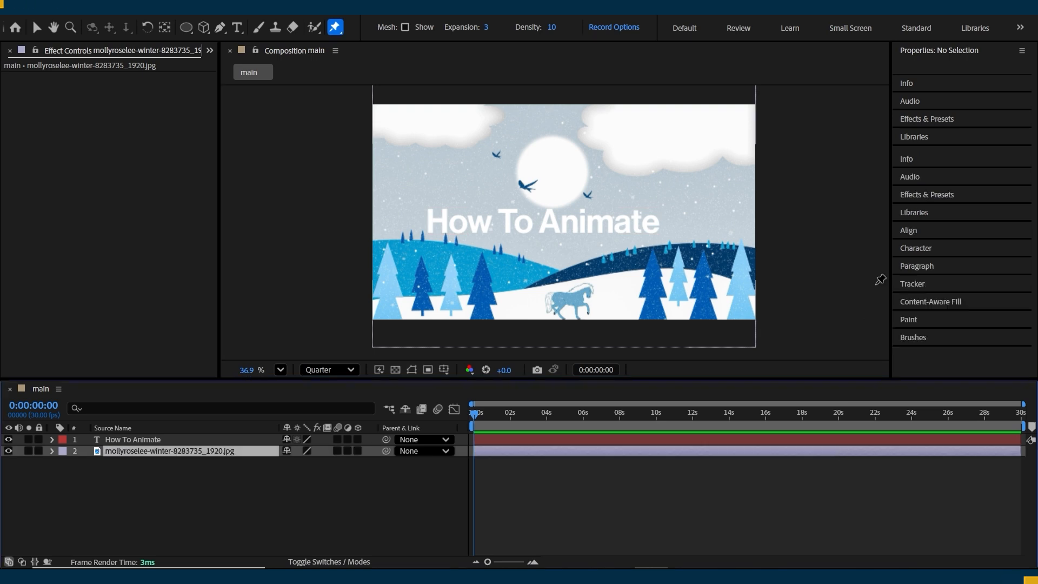
click(941, 162)
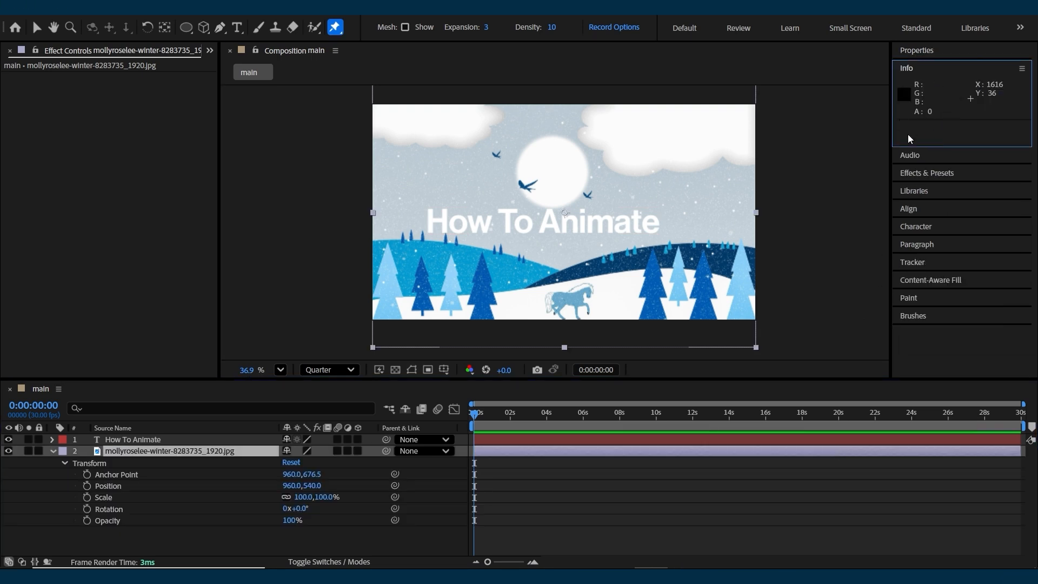
key(v)
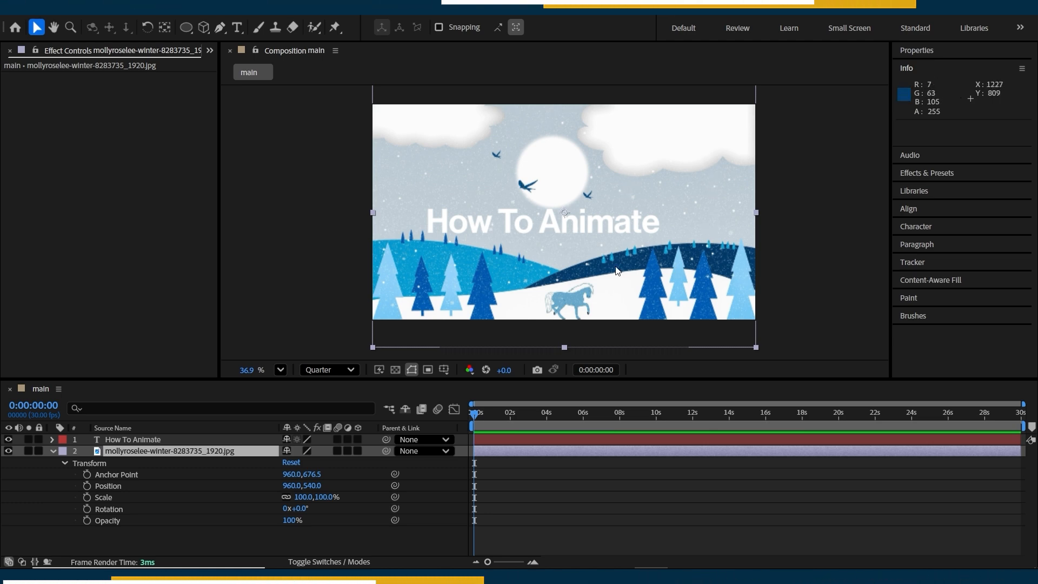
click(917, 155)
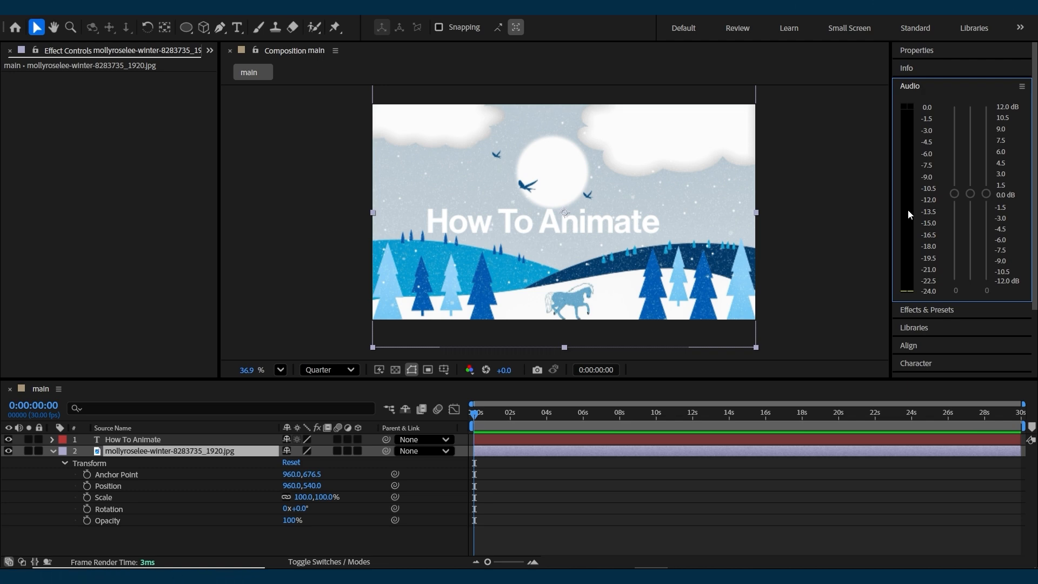
key(ctrl+5)
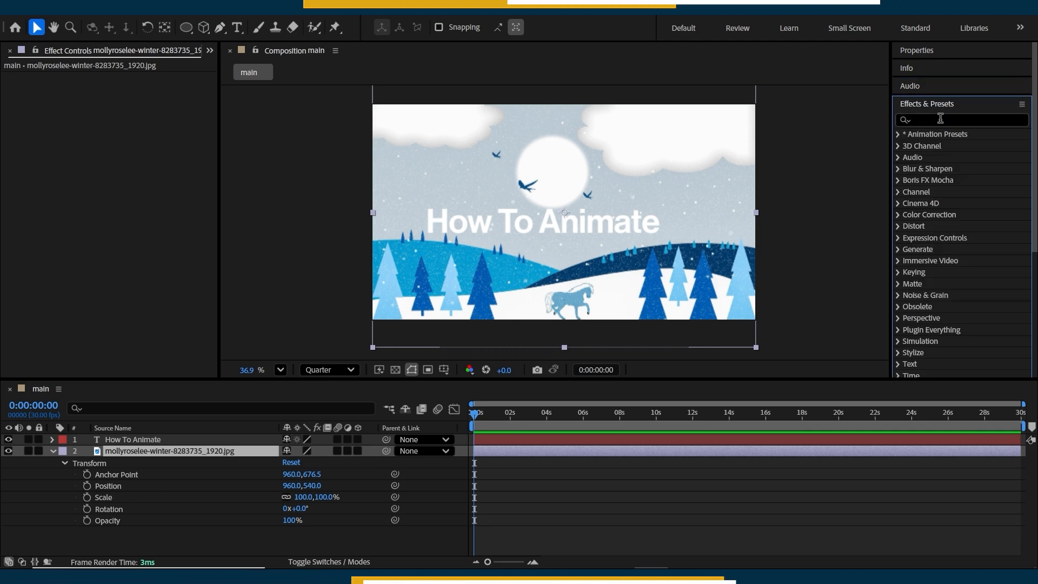
click(938, 124)
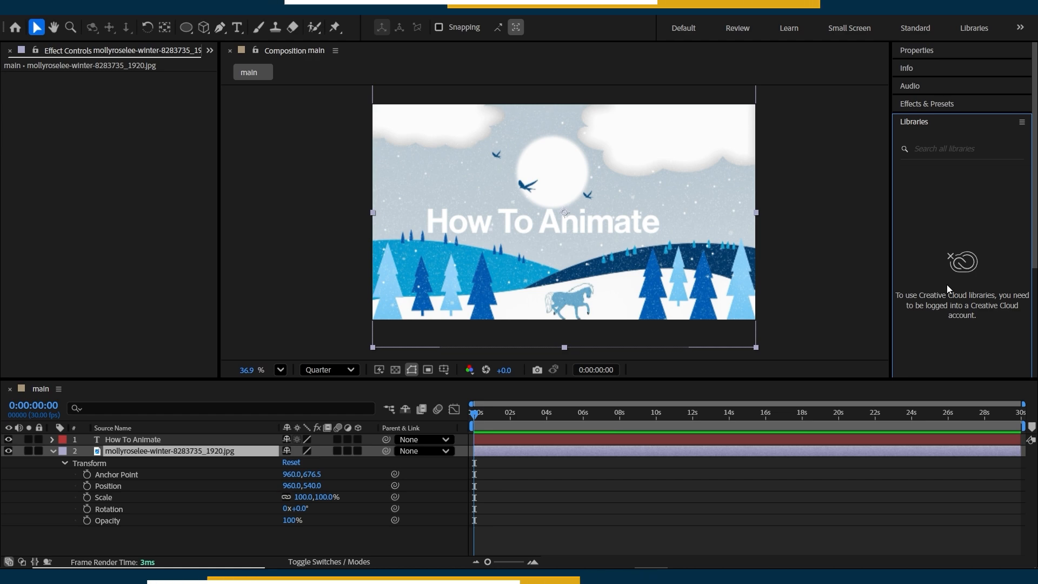
Step: Centre the How To Animate text layer horizontally and vertically in the composition, and try the left and bottom alignments
click(922, 122)
click(923, 136)
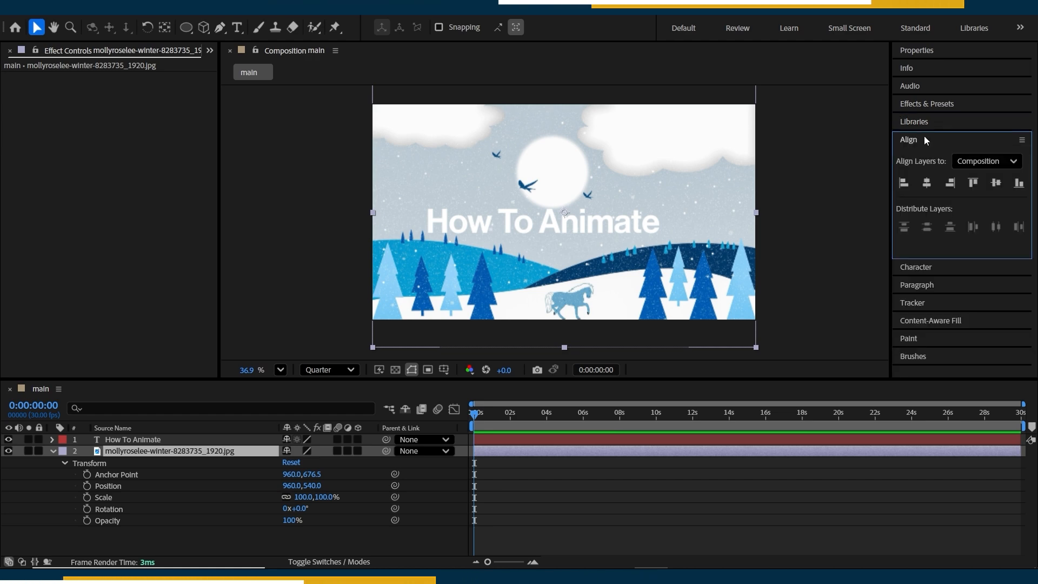
click(887, 440)
click(928, 183)
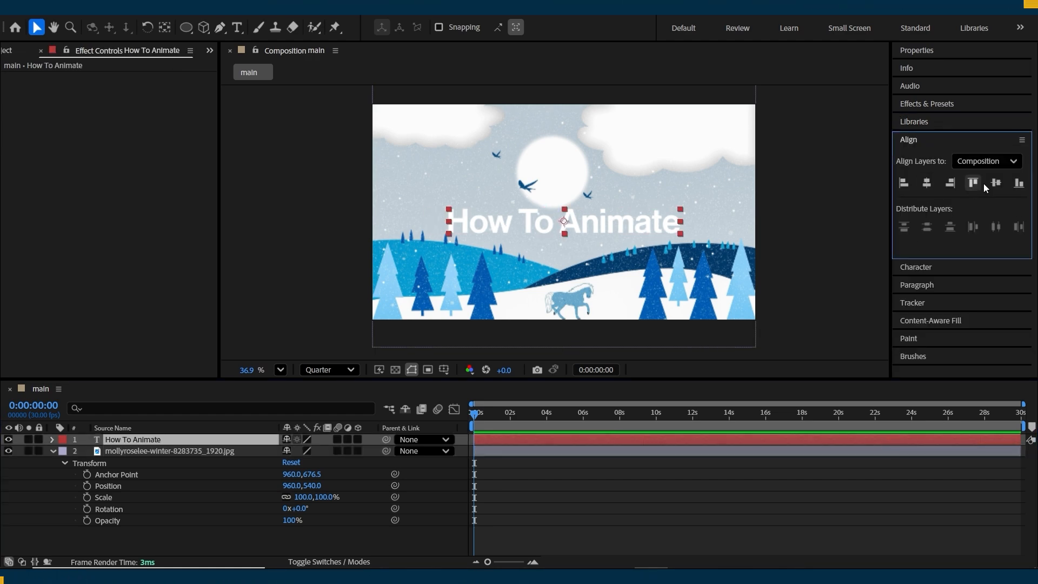
click(993, 185)
click(906, 185)
click(1018, 184)
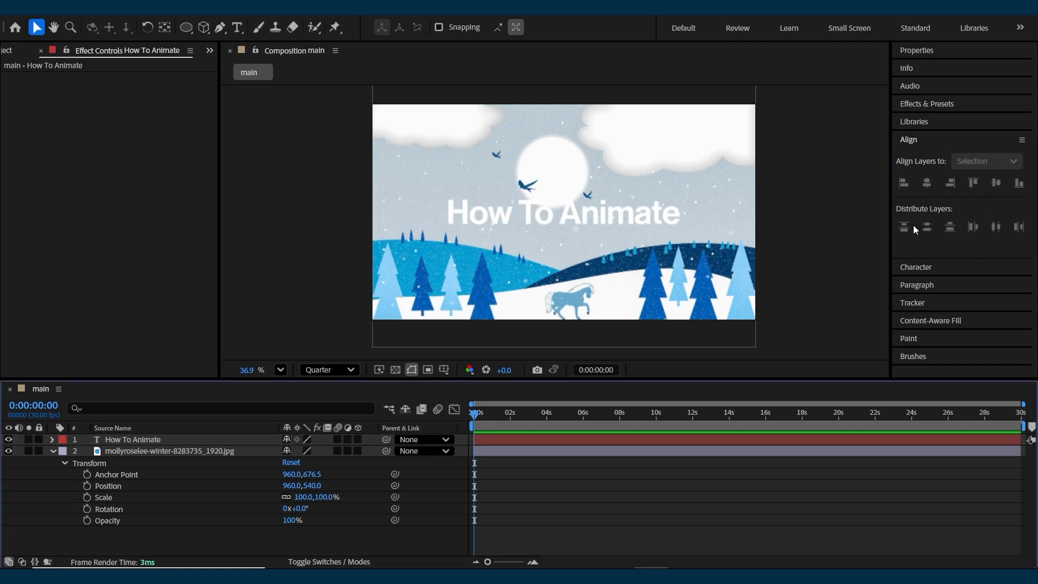
Step: Duplicate the How To Animate text layer twice and distribute the three text layers evenly by their vertical centres
click(545, 439)
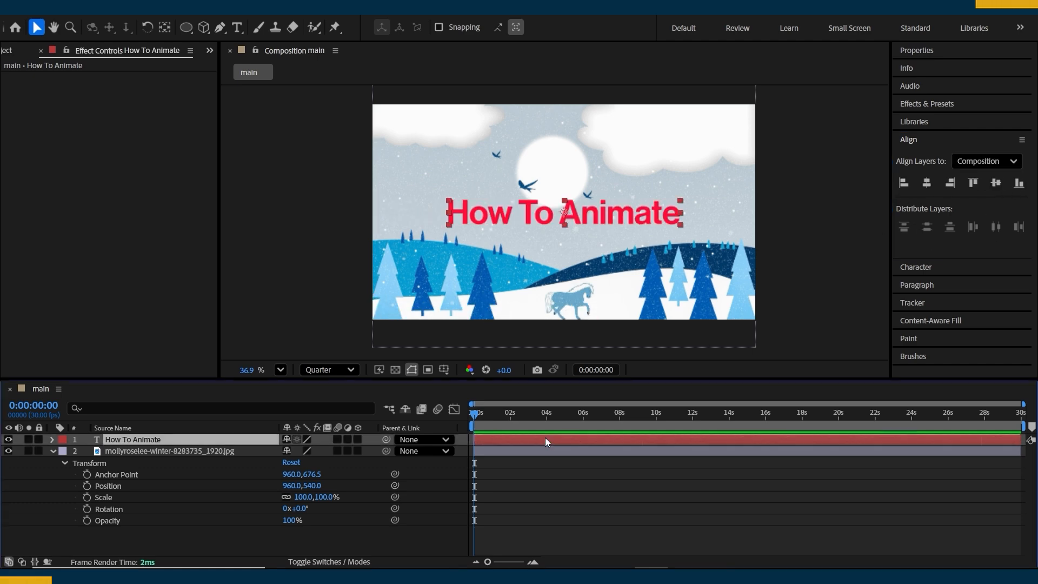
key(ctrl+d)
key(ctrl+d)
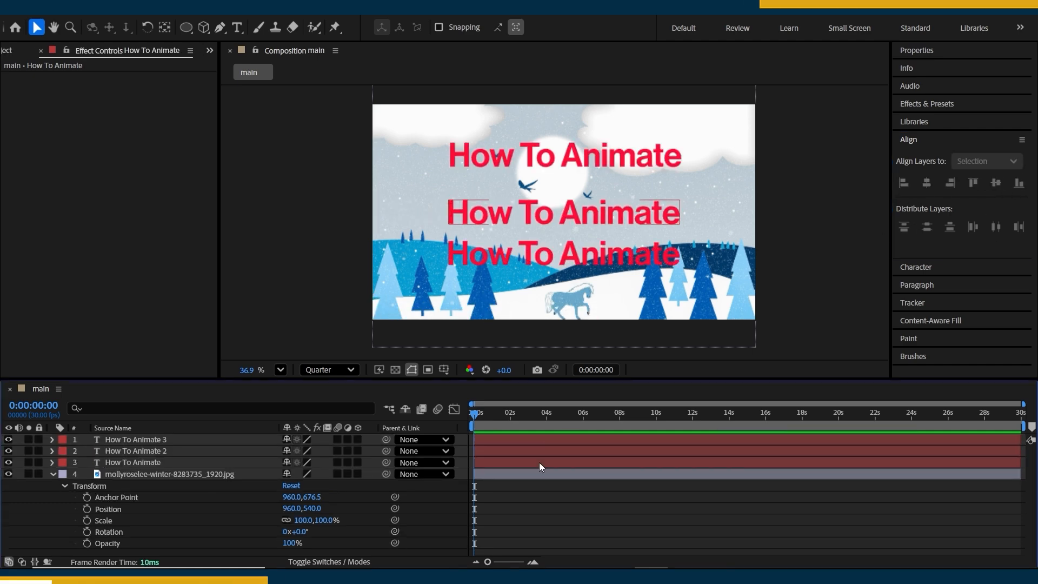
click(541, 463)
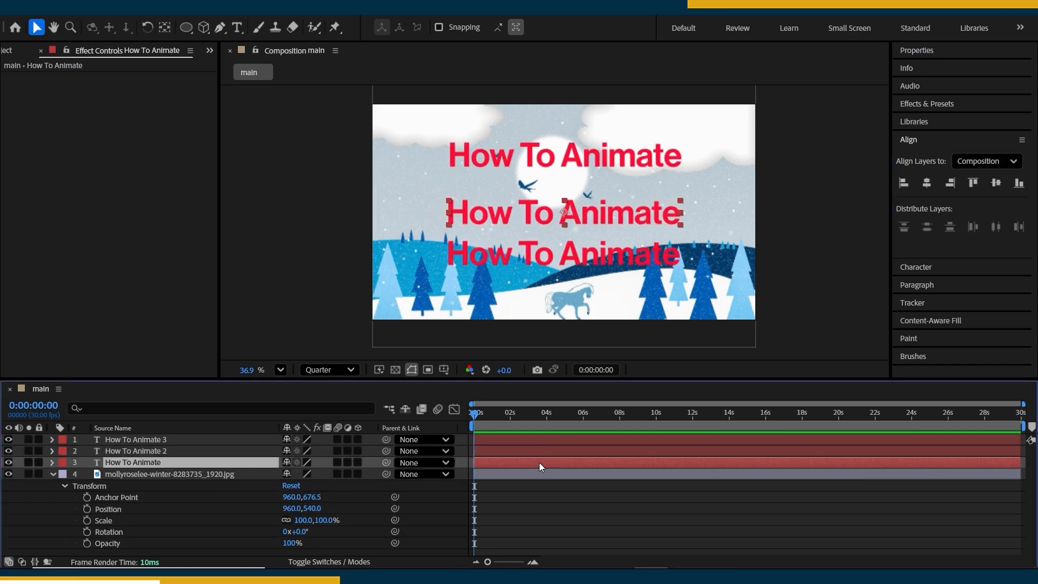
shift+click(545, 443)
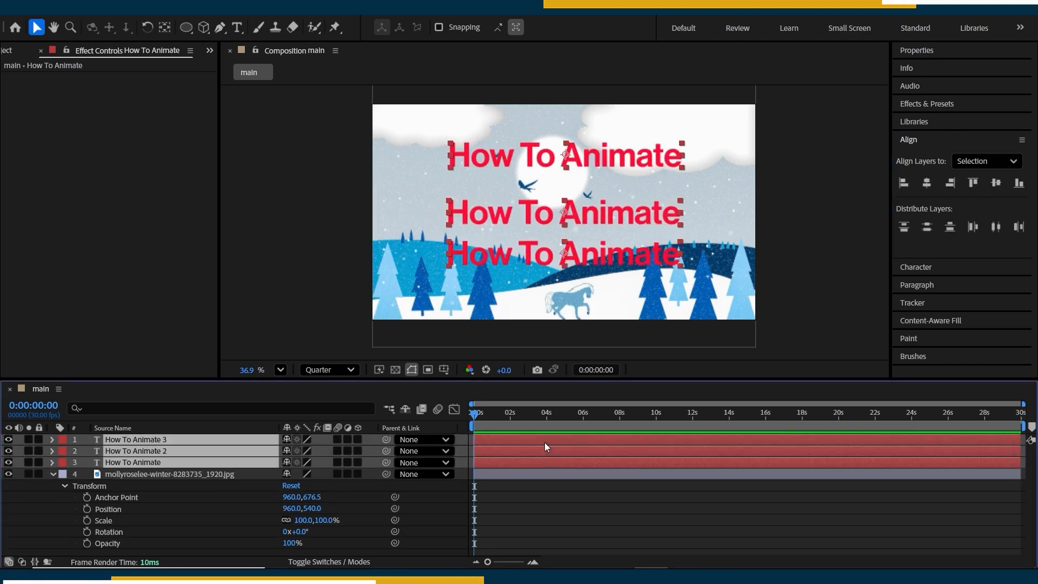
click(929, 229)
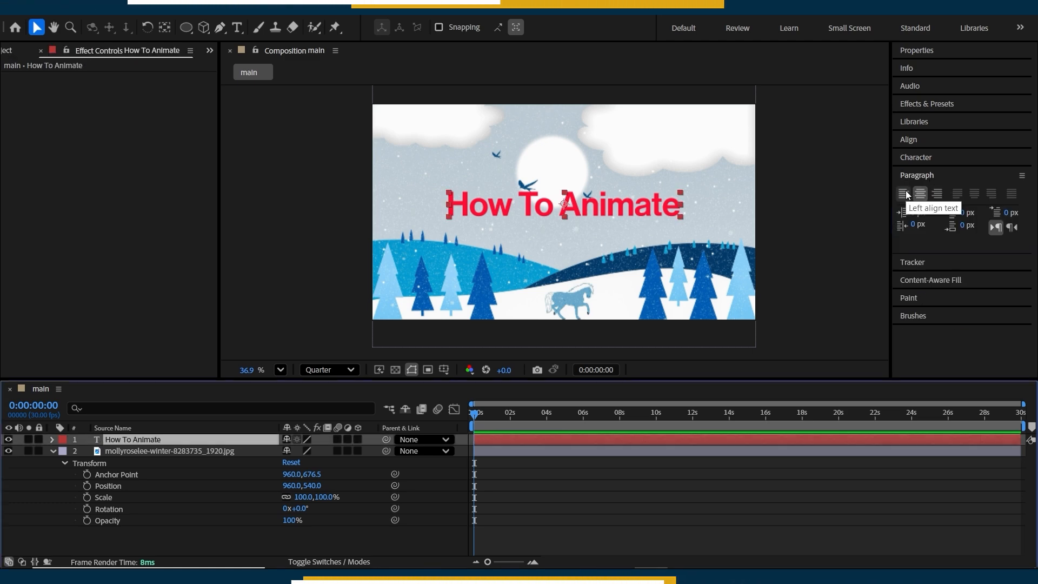
Step: Try left and right paragraph alignment on the How To Animate text, and set it back to centred
click(905, 193)
click(938, 193)
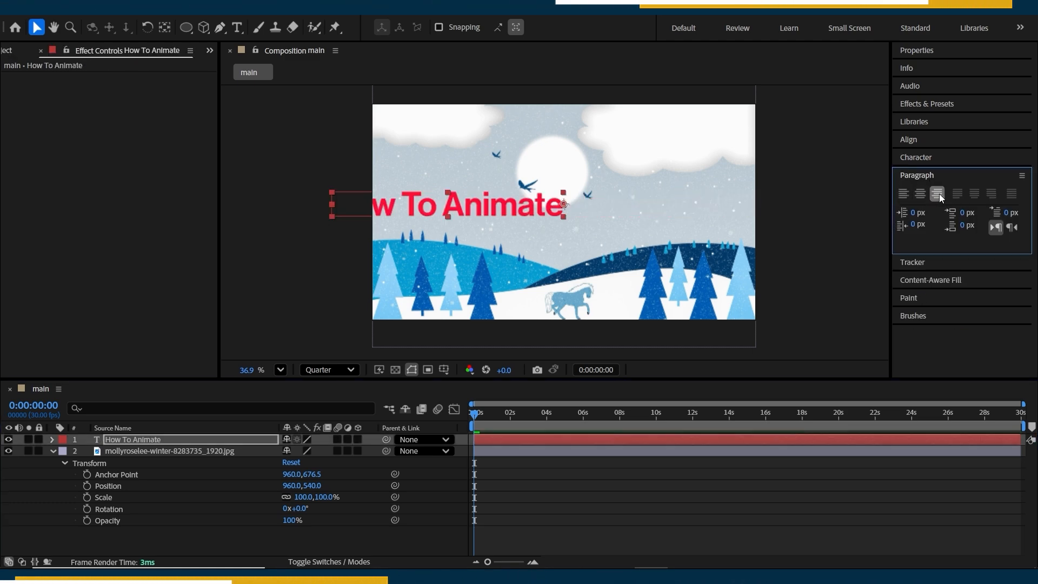
click(920, 196)
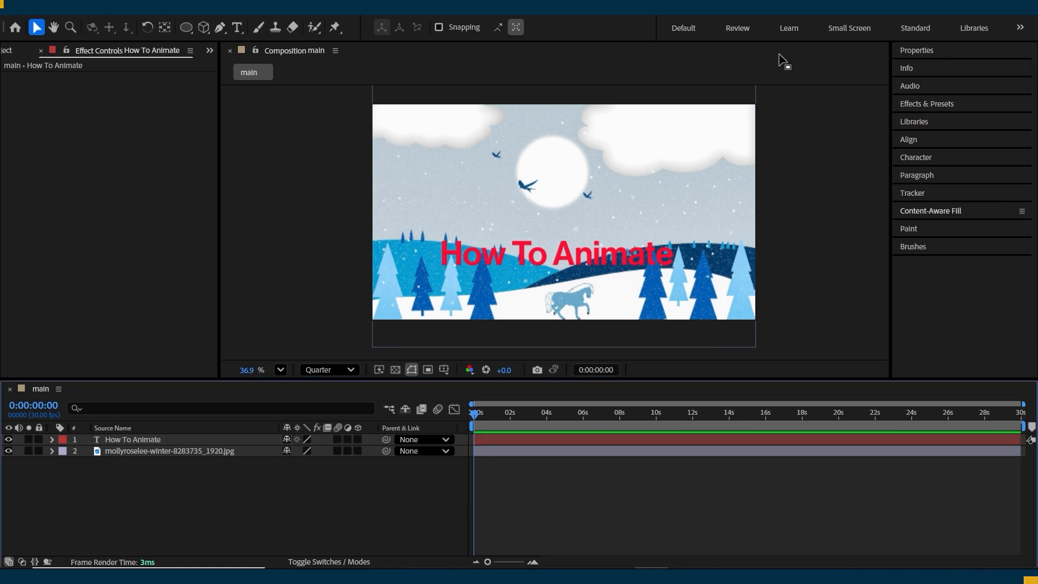
Step: Switch through the Default, Review and Learn workspaces to compare their panel layouts
click(691, 29)
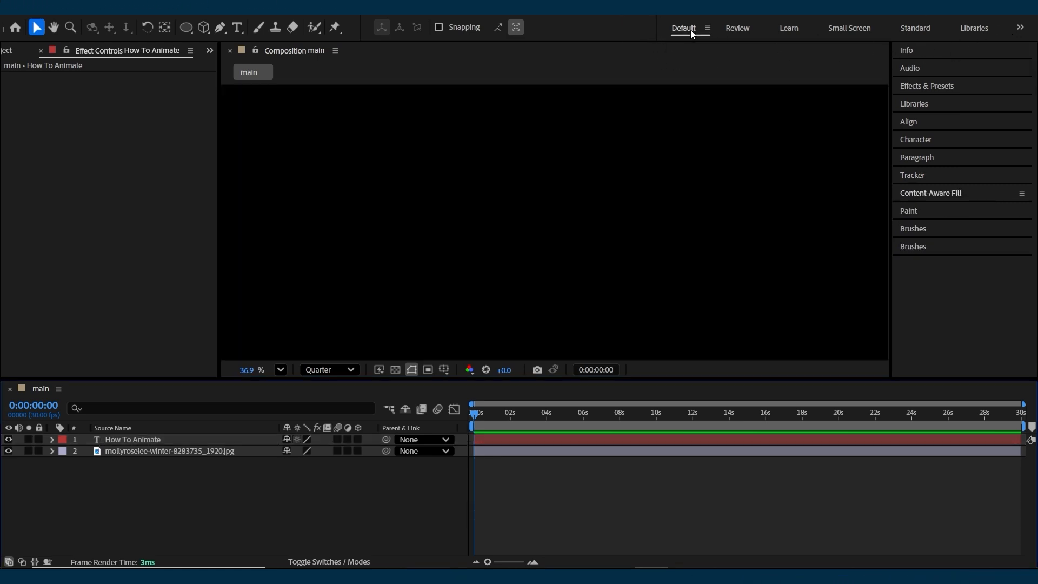
click(738, 31)
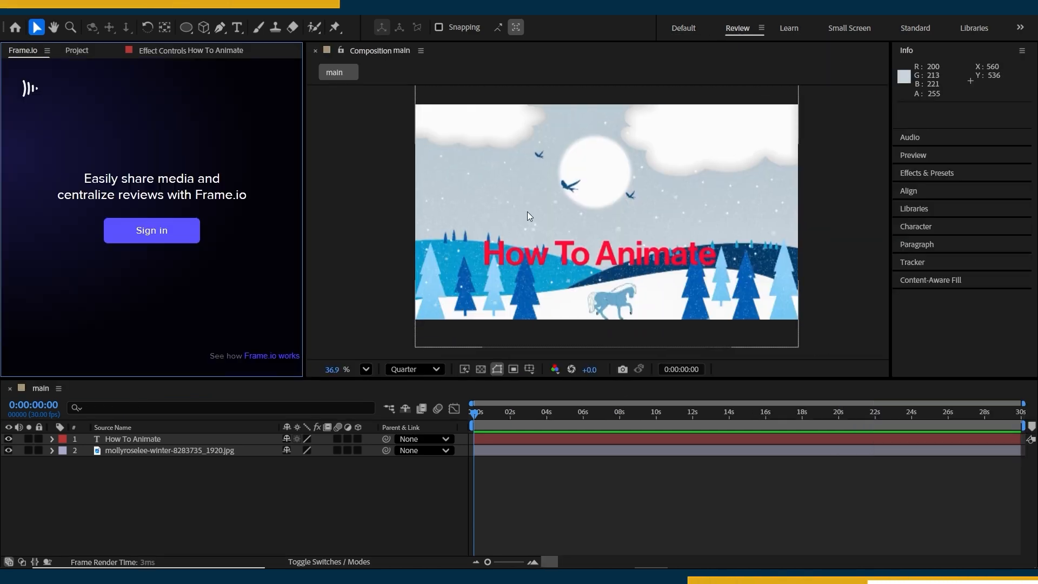
click(789, 30)
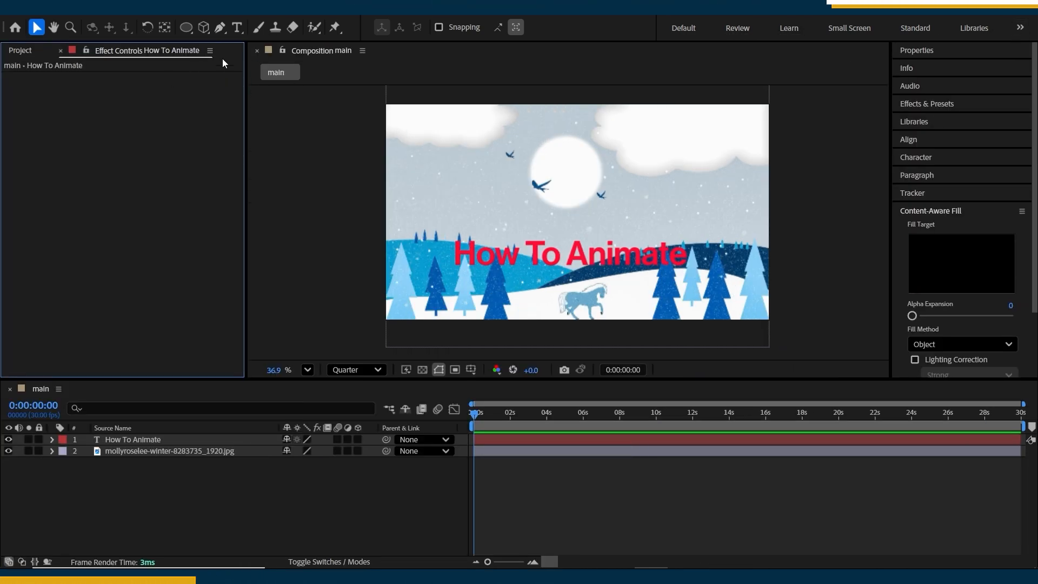
Step: Close the Effect Controls panel and look over the available panels and workspace options
click(210, 51)
click(273, 55)
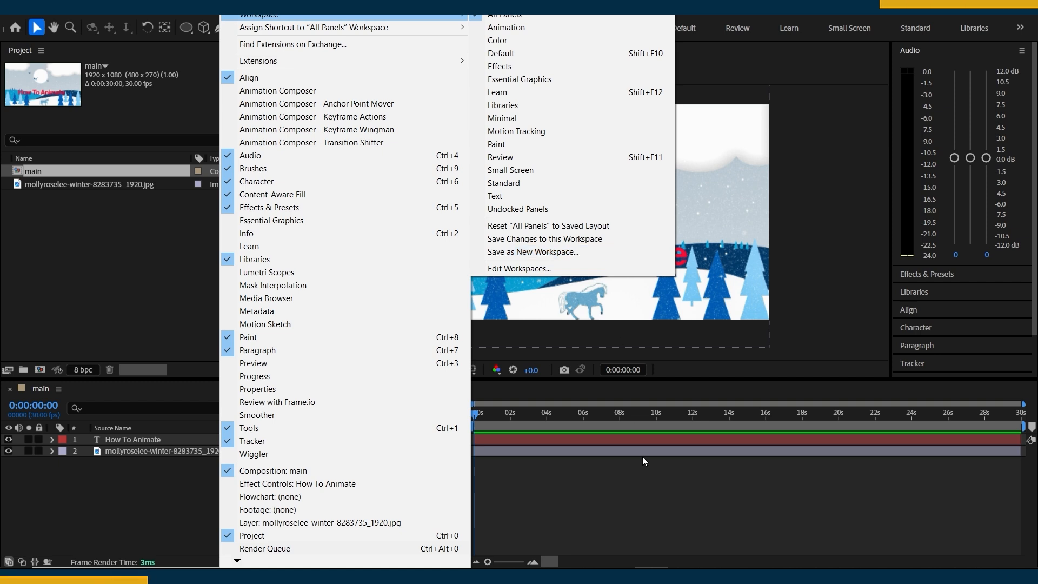
click(599, 249)
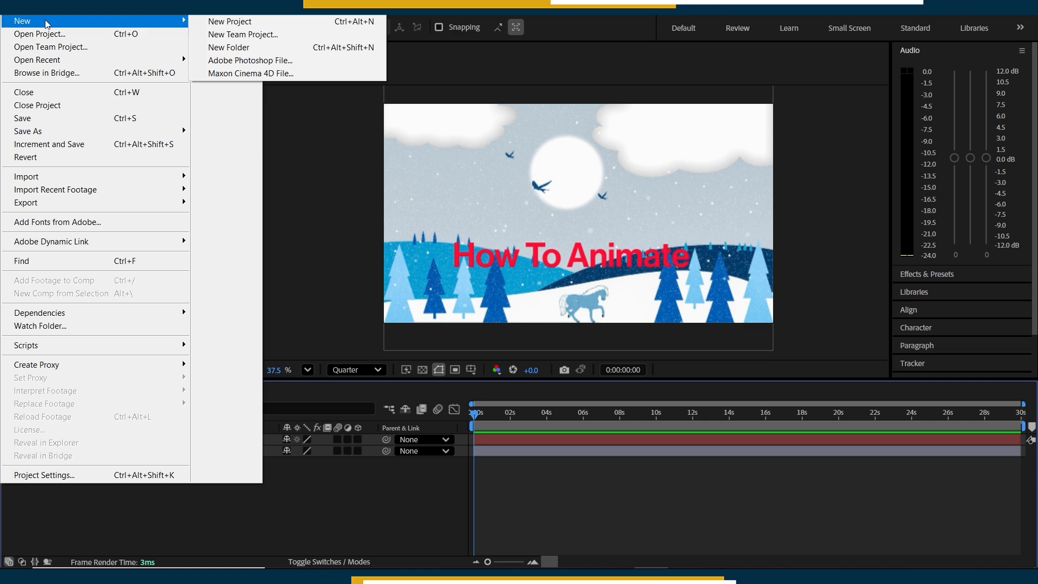
Step: Add the main composition to the render queue and accept its output module settings with the H.264 format
mouse_move(51, 60)
mouse_move(57, 132)
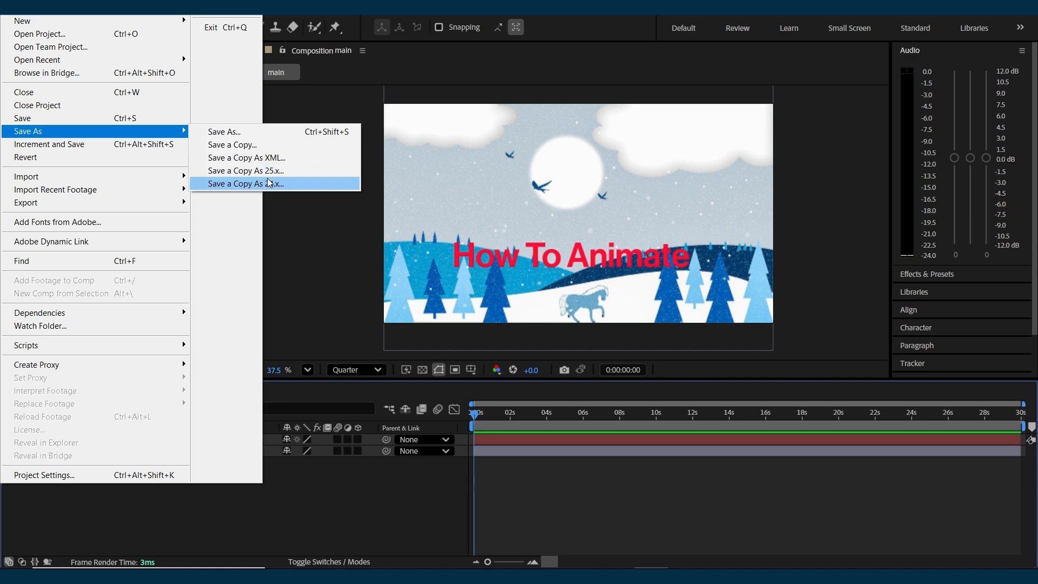
mouse_move(105, 178)
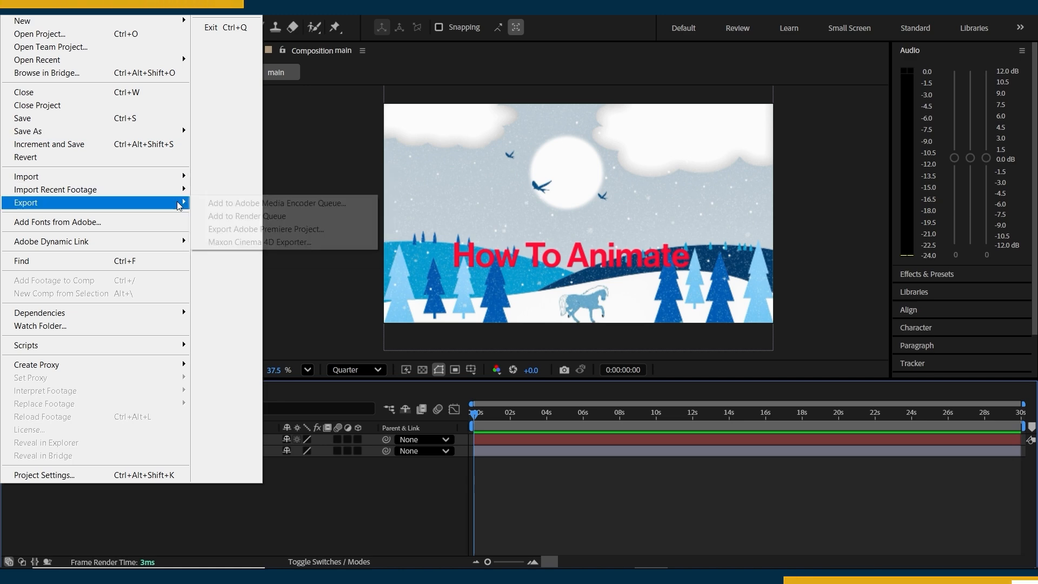
click(518, 470)
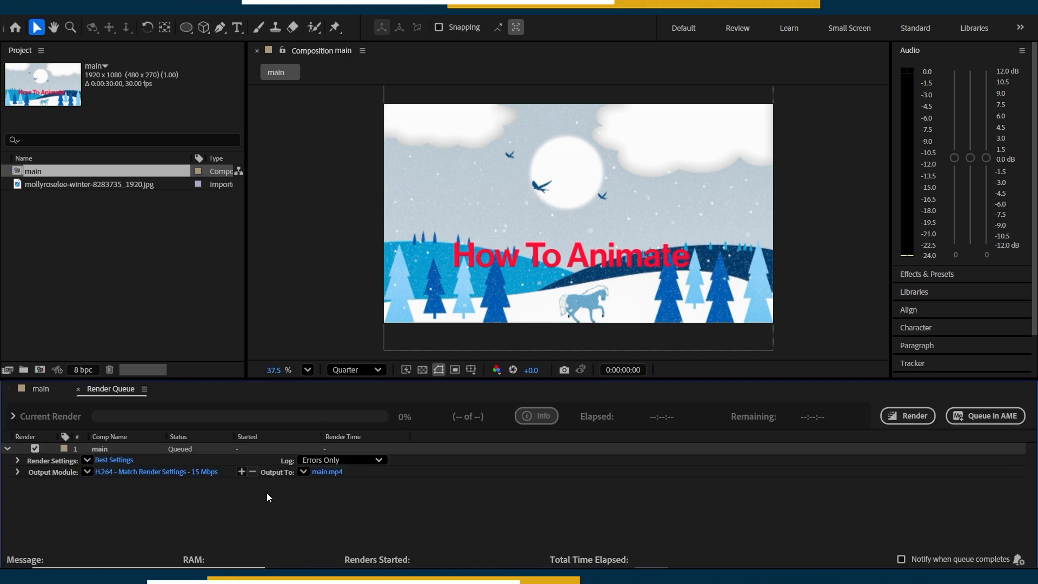
click(174, 472)
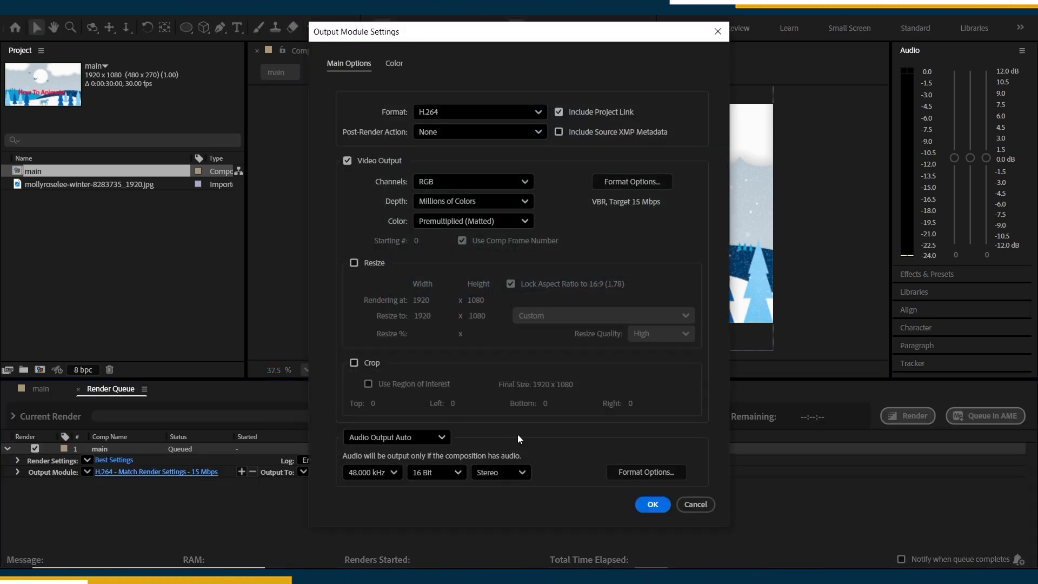
click(651, 504)
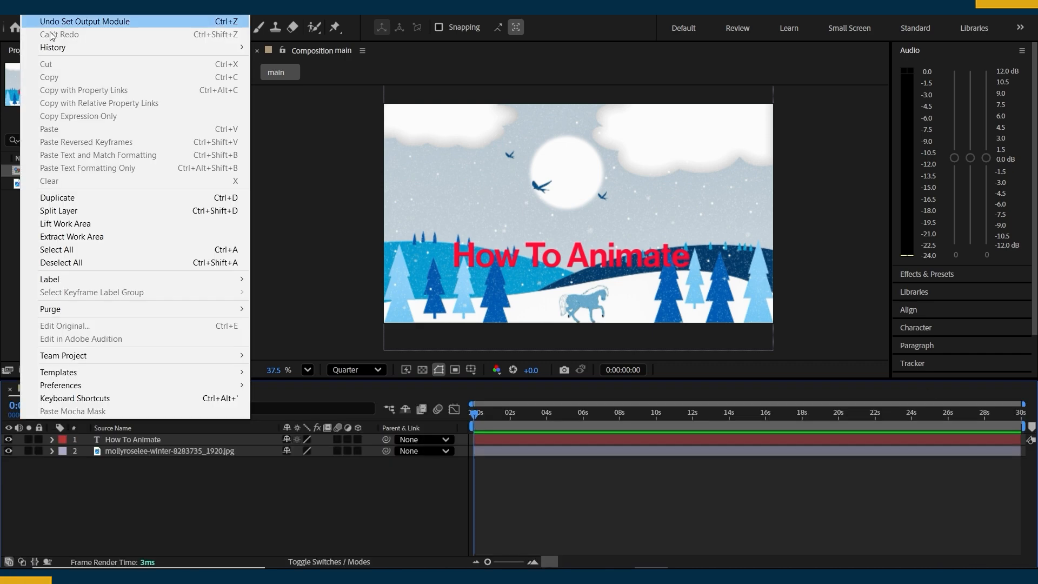
mouse_move(131, 384)
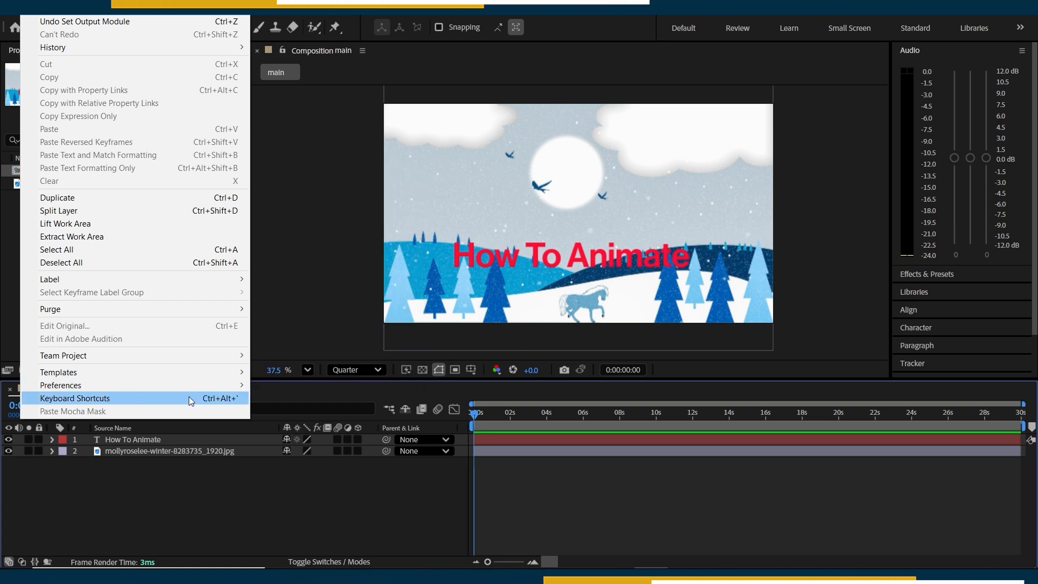
mouse_move(120, 14)
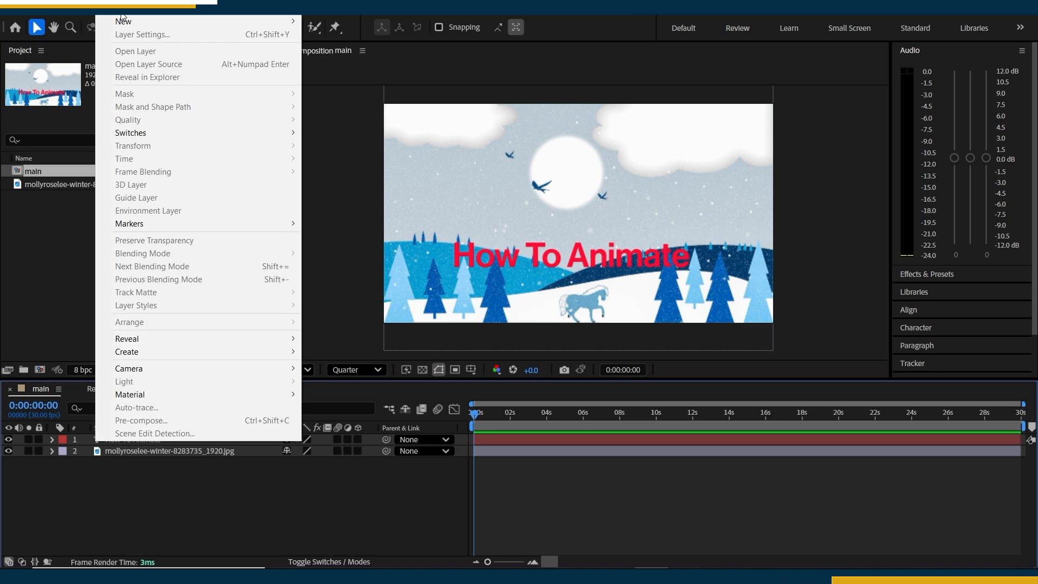
mouse_move(209, 21)
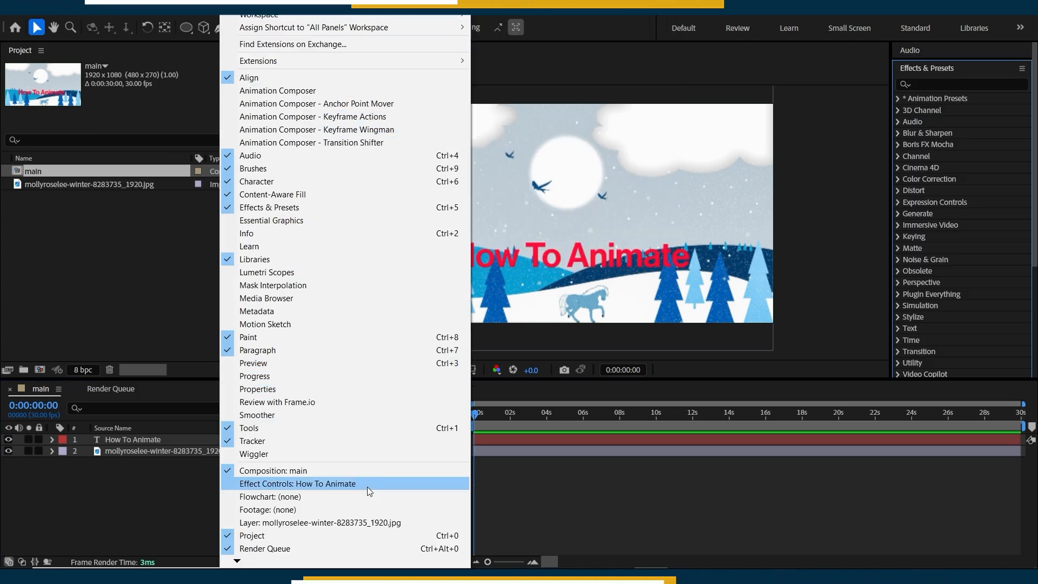
click(527, 238)
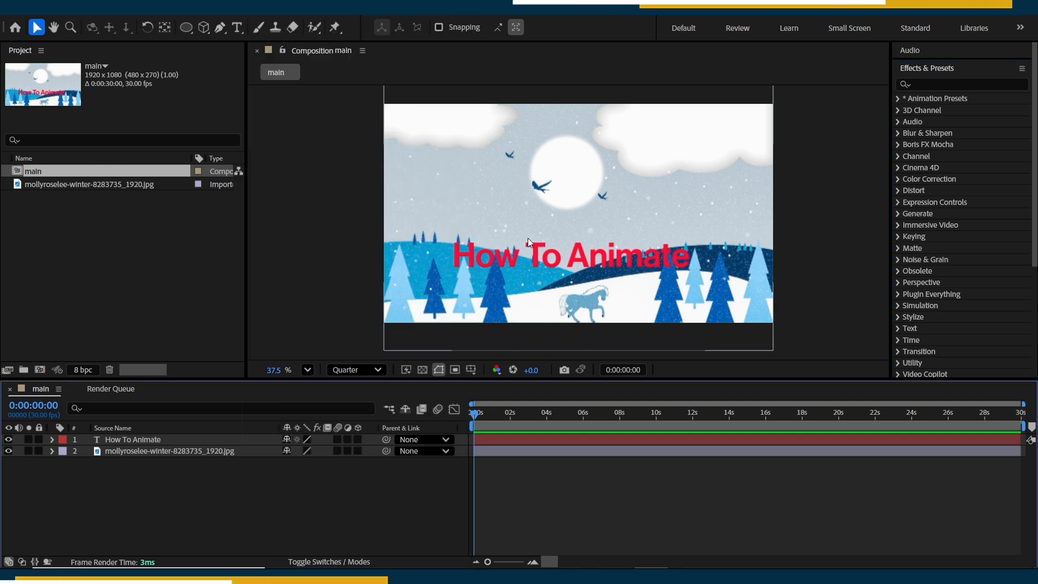